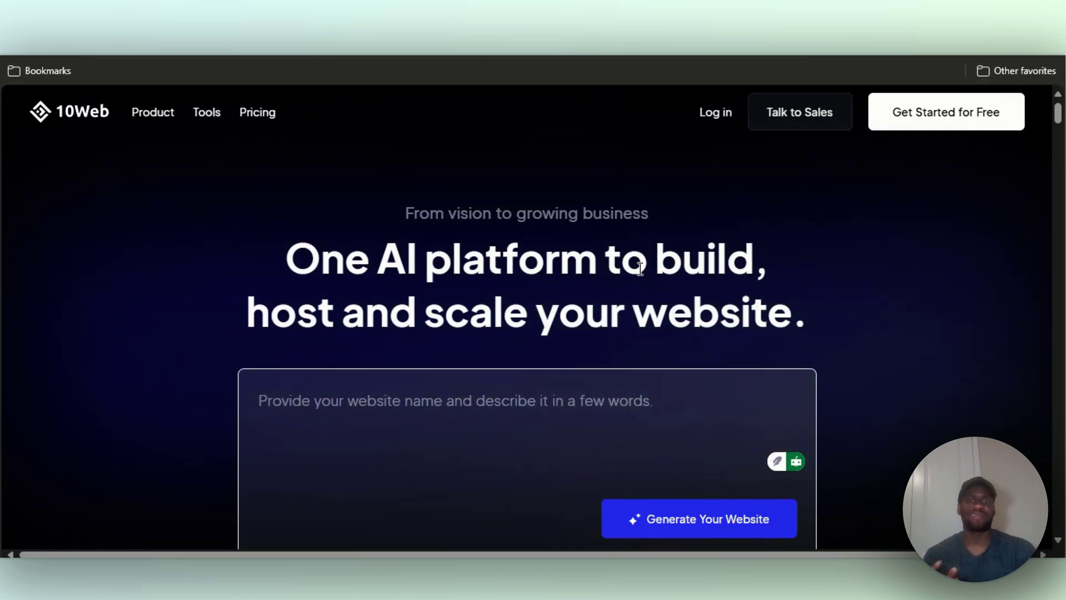
# Scroll through the 10Web homepage offerings to review them.
pyautogui.scroll(-1, 673, 299)
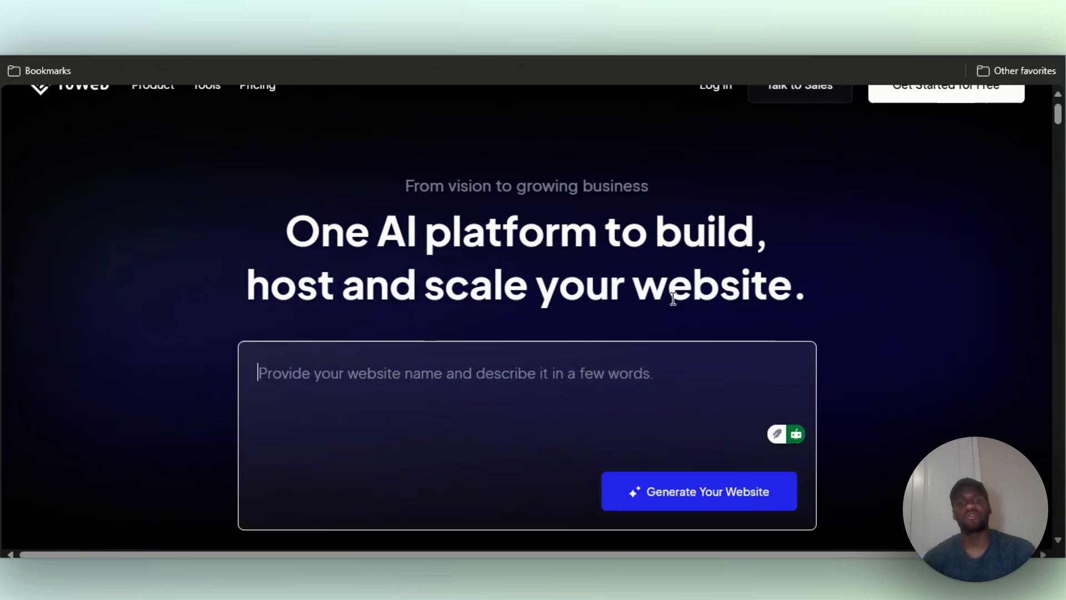
pyautogui.scroll(-5, 673, 299)
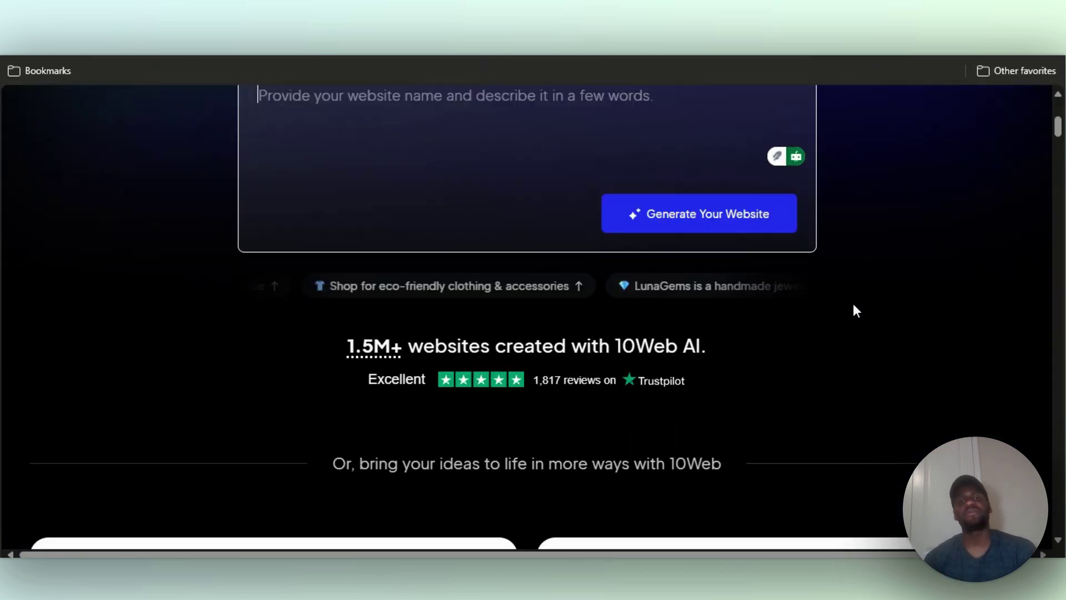
pyautogui.scroll(-8, 853, 303)
pyautogui.scroll(-7, 774, 392)
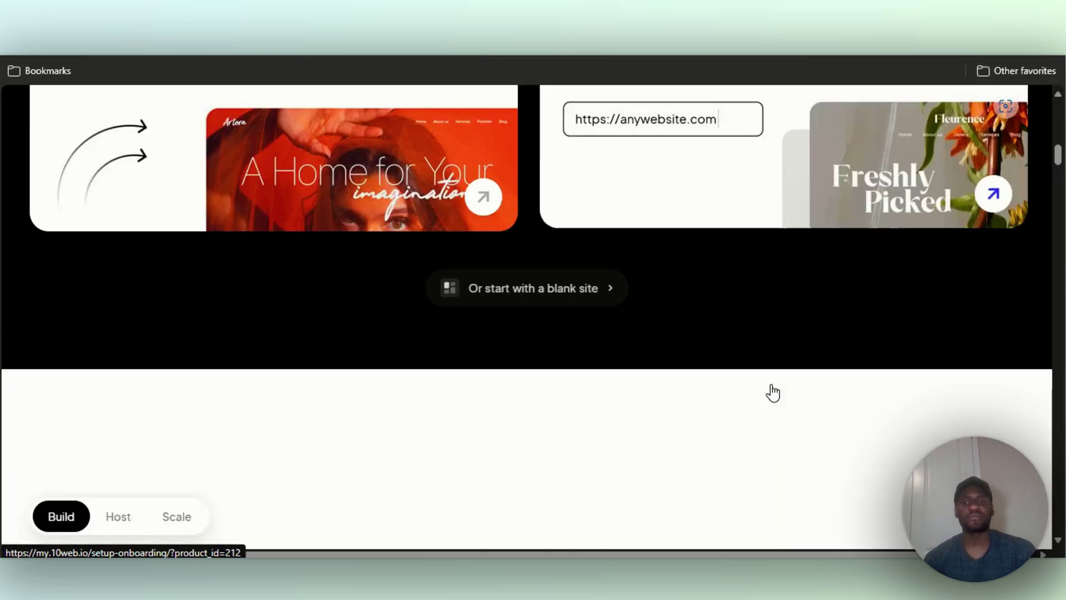
pyautogui.scroll(7, 772, 355)
pyautogui.scroll(1, 776, 353)
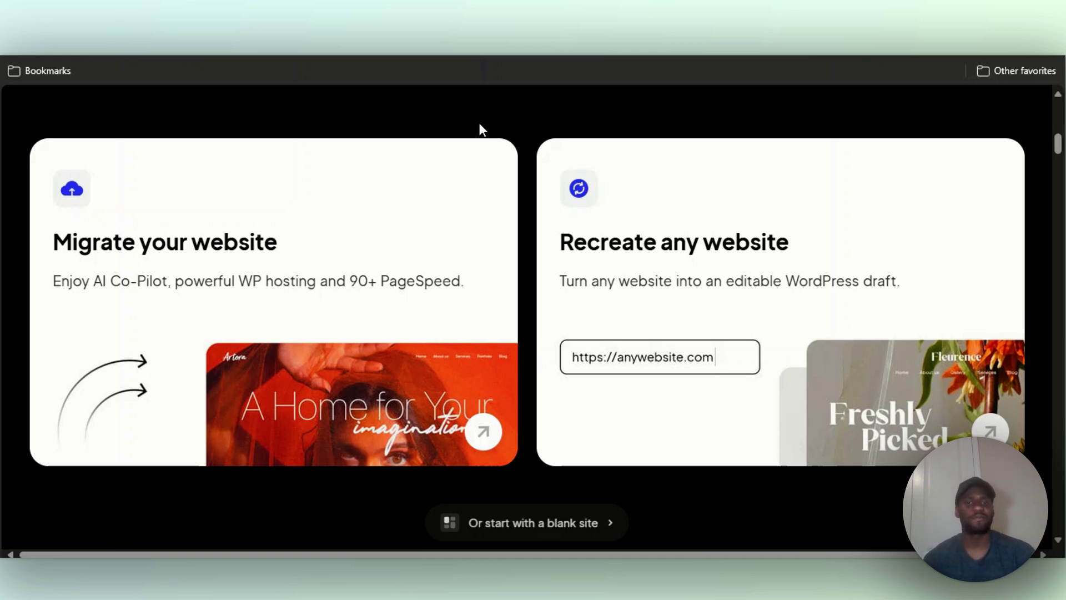
pyautogui.scroll(-5, 592, 335)
pyautogui.scroll(10, 592, 331)
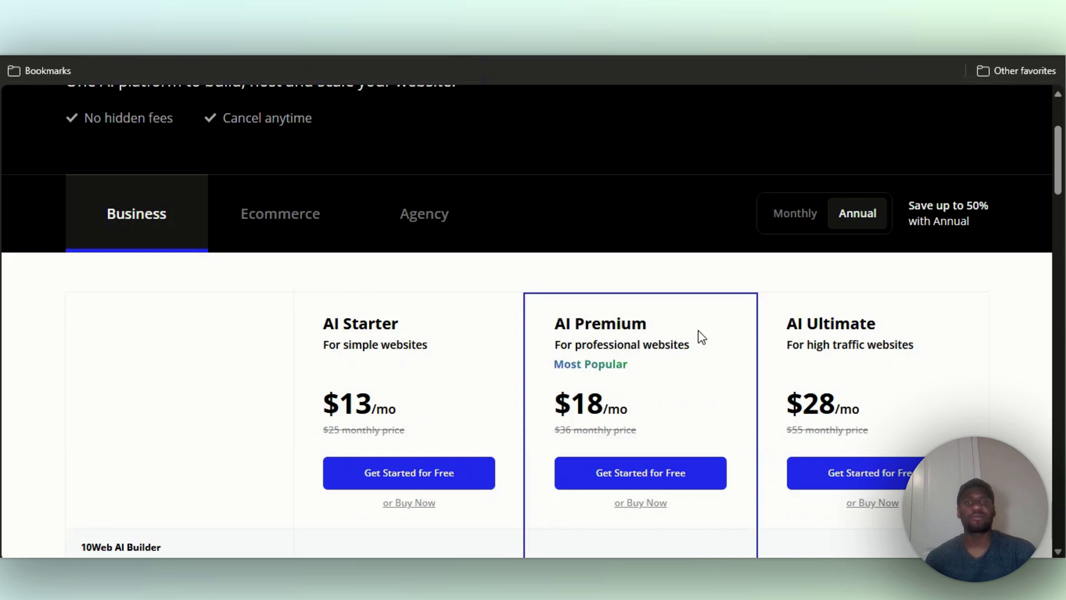
# Switch pricing to Monthly billing and start a free AI Starter signup.
pyautogui.scroll(-3, 701, 336)
pyautogui.scroll(2, 882, 189)
pyautogui.click(799, 138)
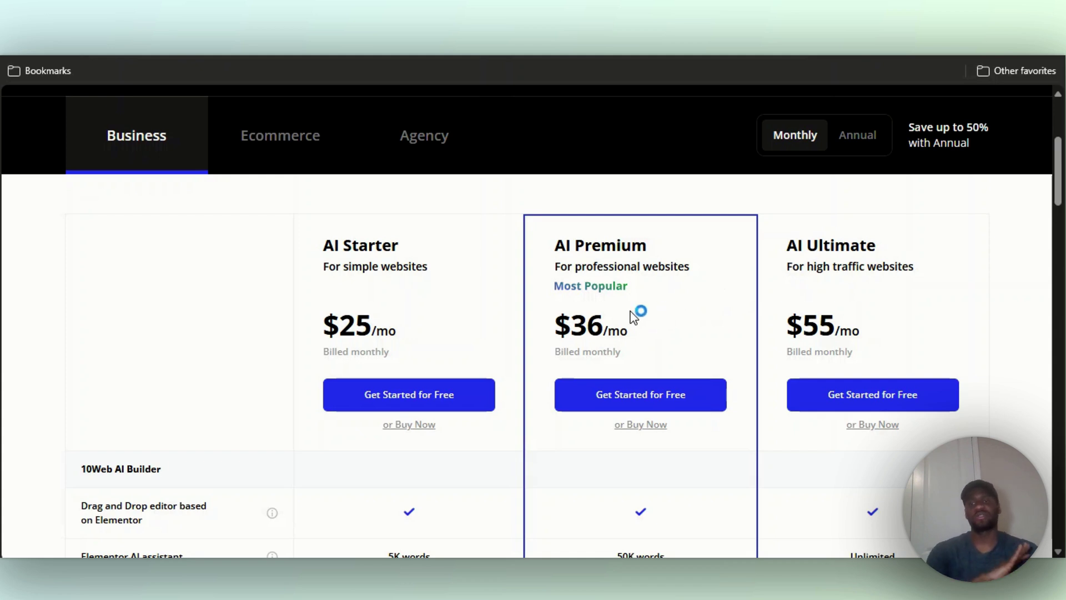
pyautogui.click(452, 401)
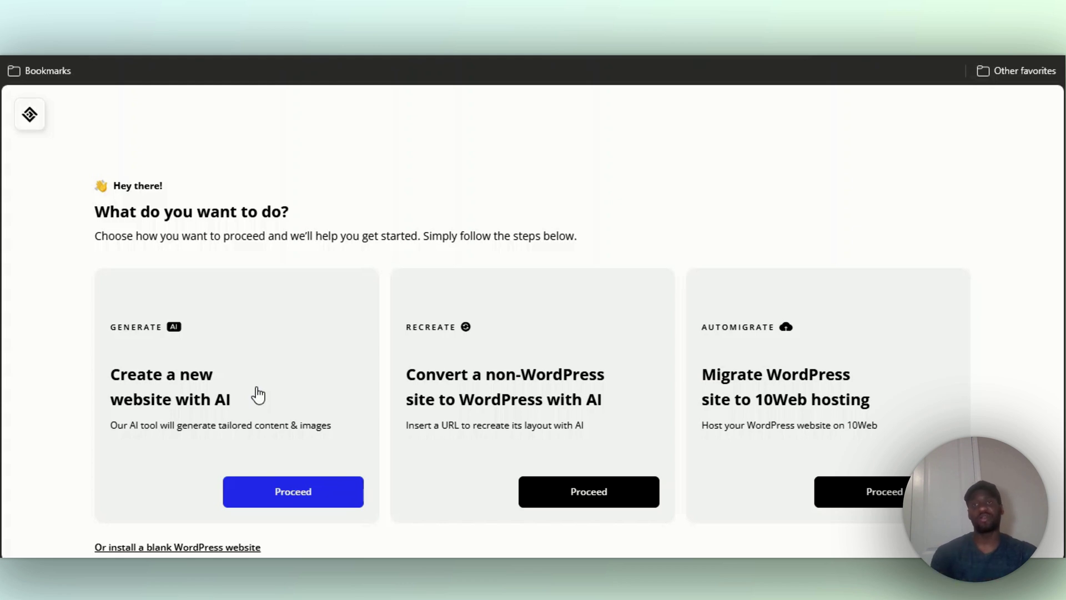
# Choose Proceed on the 'Create a new website with AI' option.
pyautogui.click(305, 491)
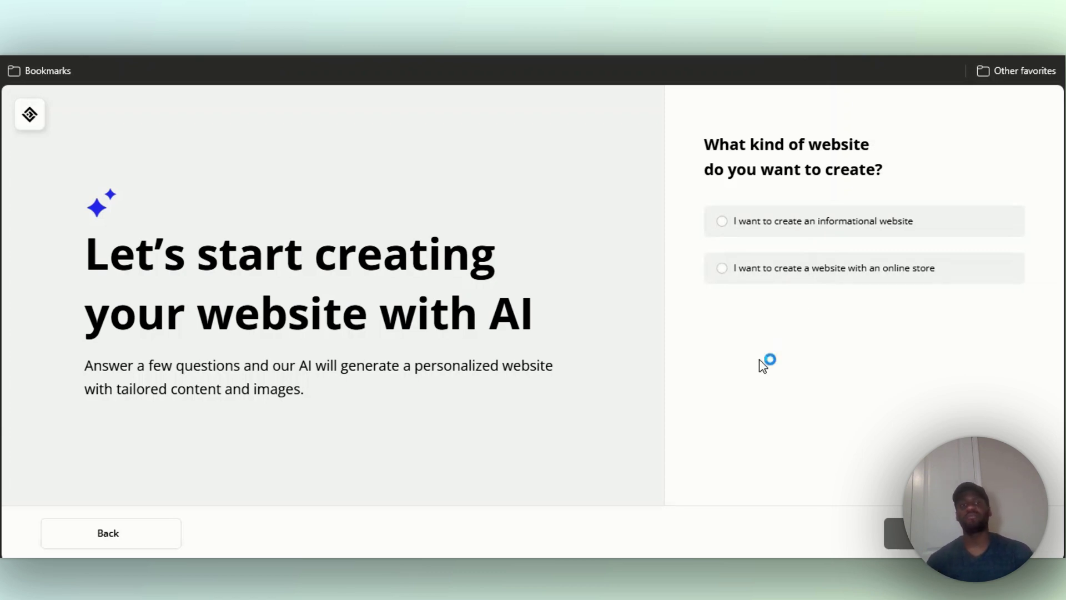
# Choose an online-store website and pick Video Game Store from the store type list.
pyautogui.click(925, 272)
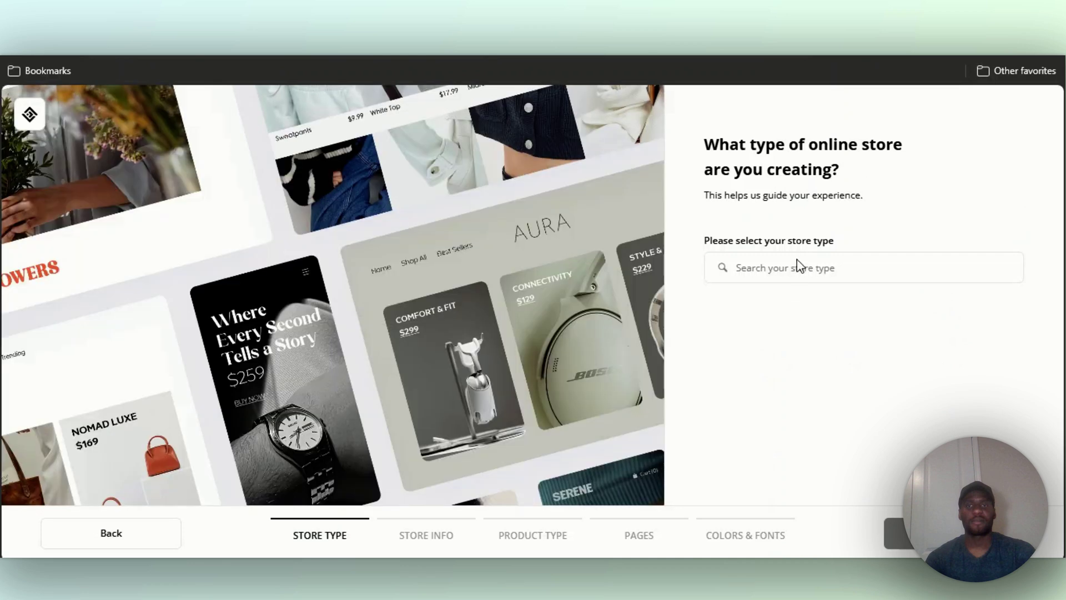
pyautogui.click(773, 277)
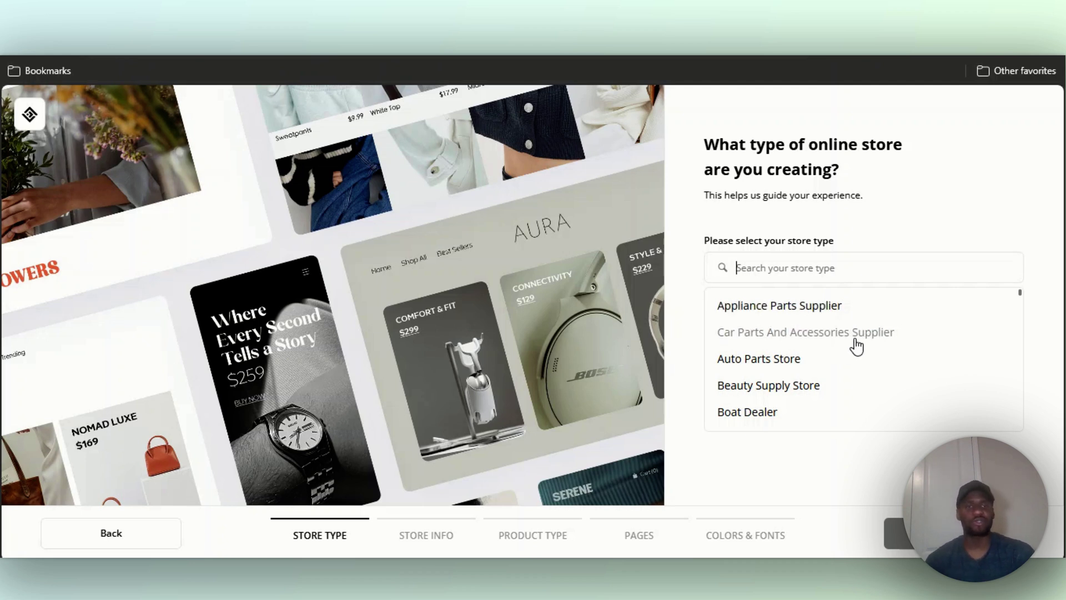
pyautogui.scroll(-2, 830, 372)
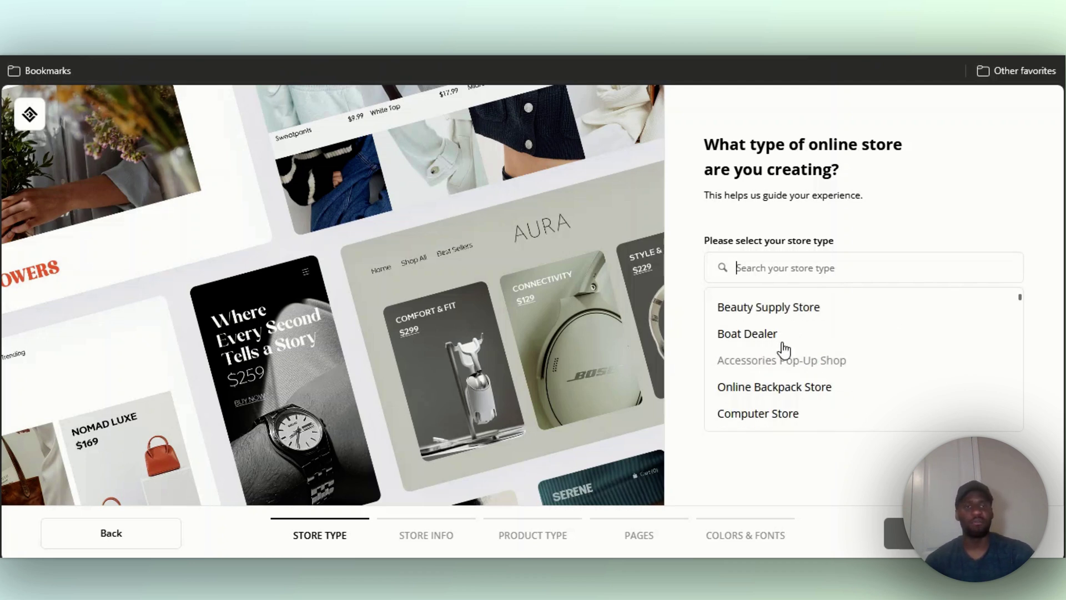
pyautogui.scroll(-2, 828, 375)
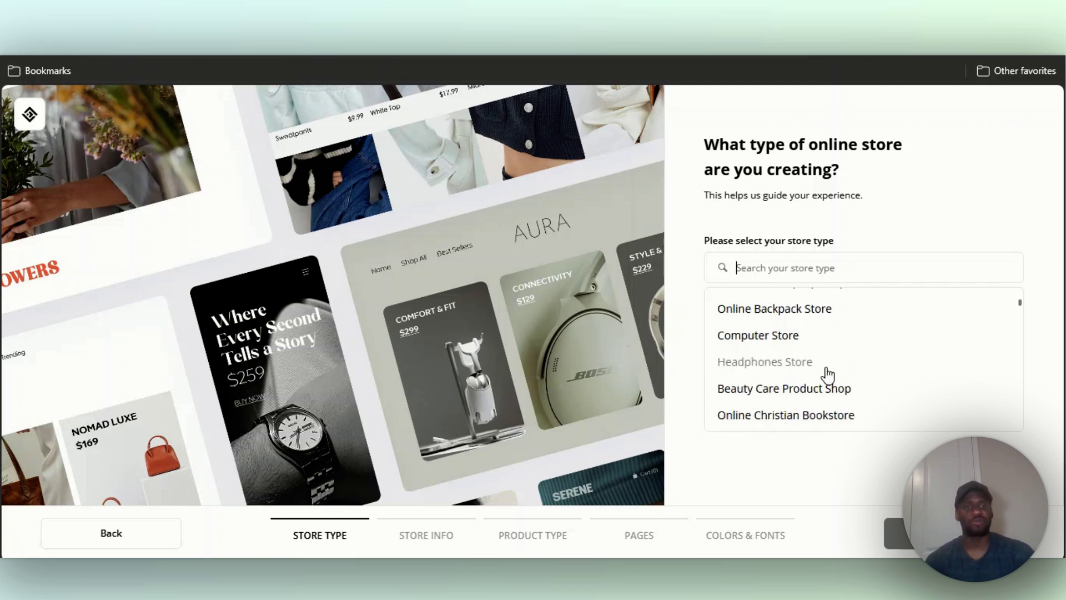
pyautogui.scroll(-4, 830, 358)
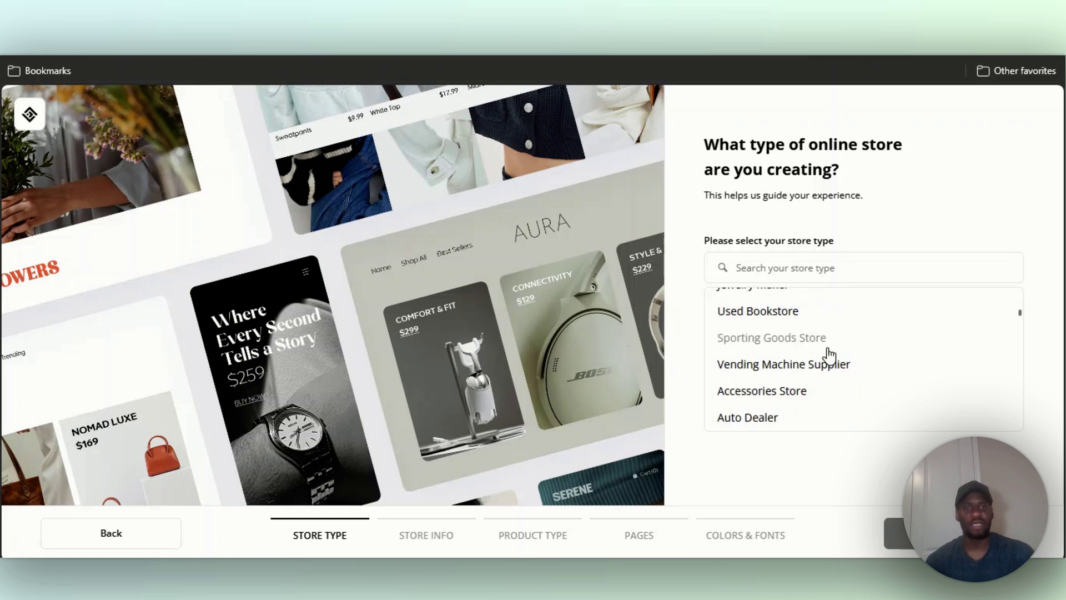
pyautogui.scroll(-10, 831, 359)
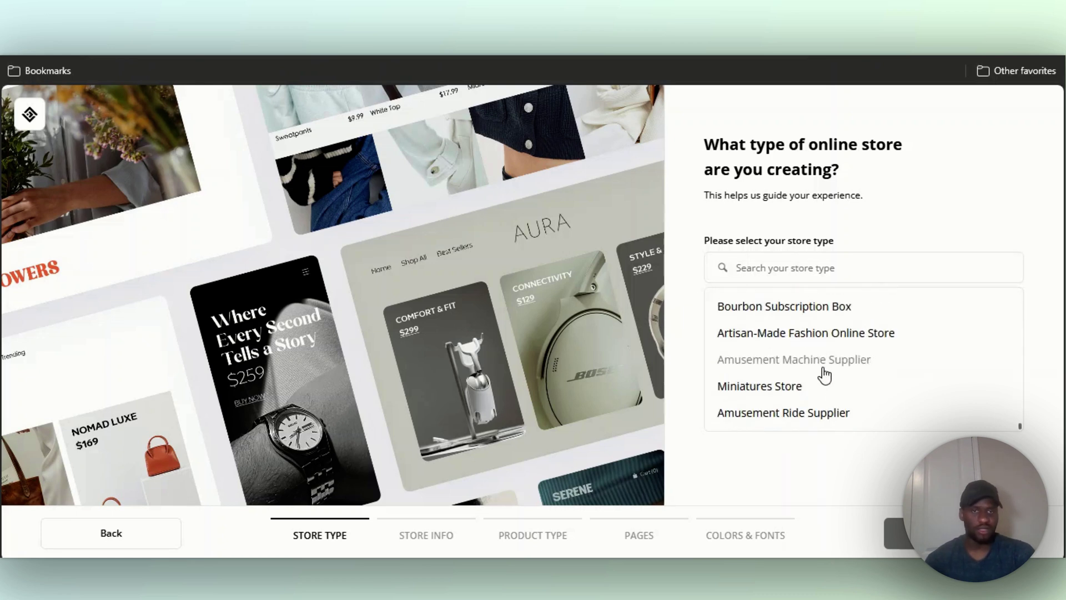
pyautogui.scroll(4, 808, 389)
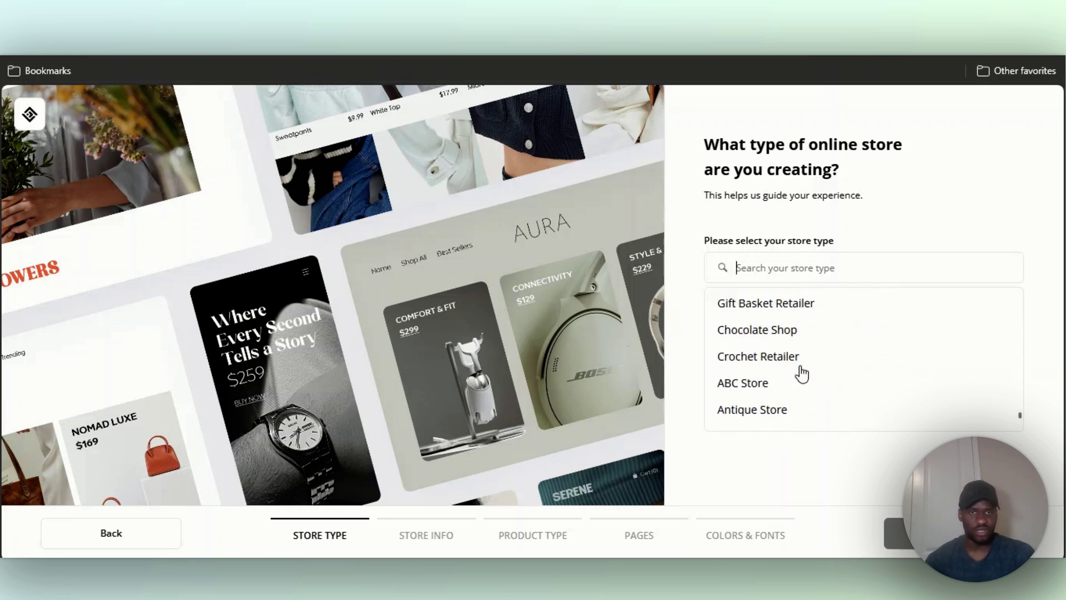
pyautogui.scroll(3, 803, 374)
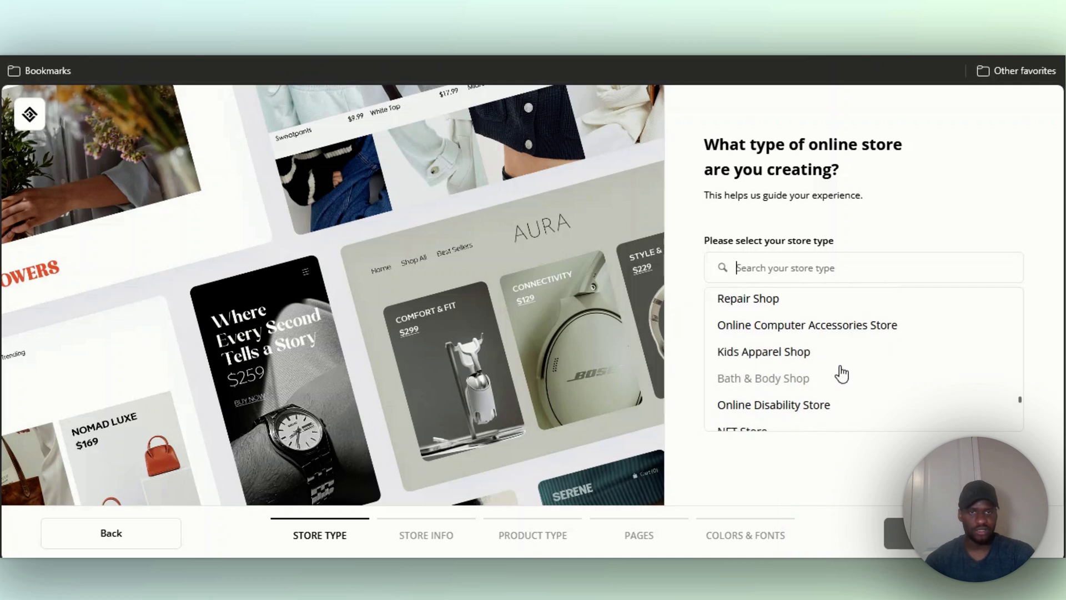
pyautogui.scroll(-2, 805, 373)
pyautogui.scroll(5, 899, 350)
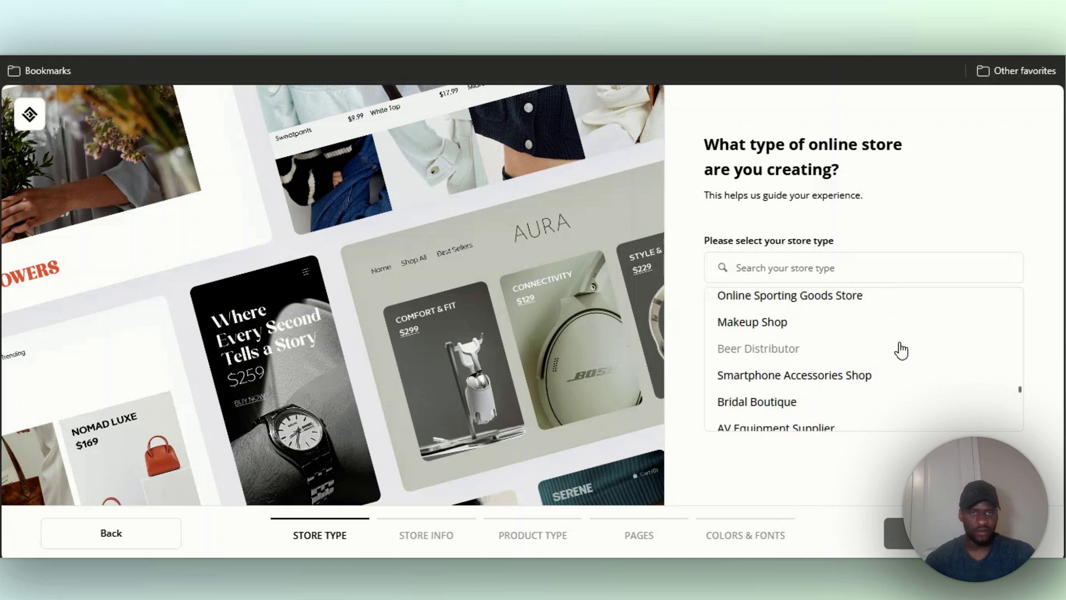
pyautogui.scroll(8, 871, 352)
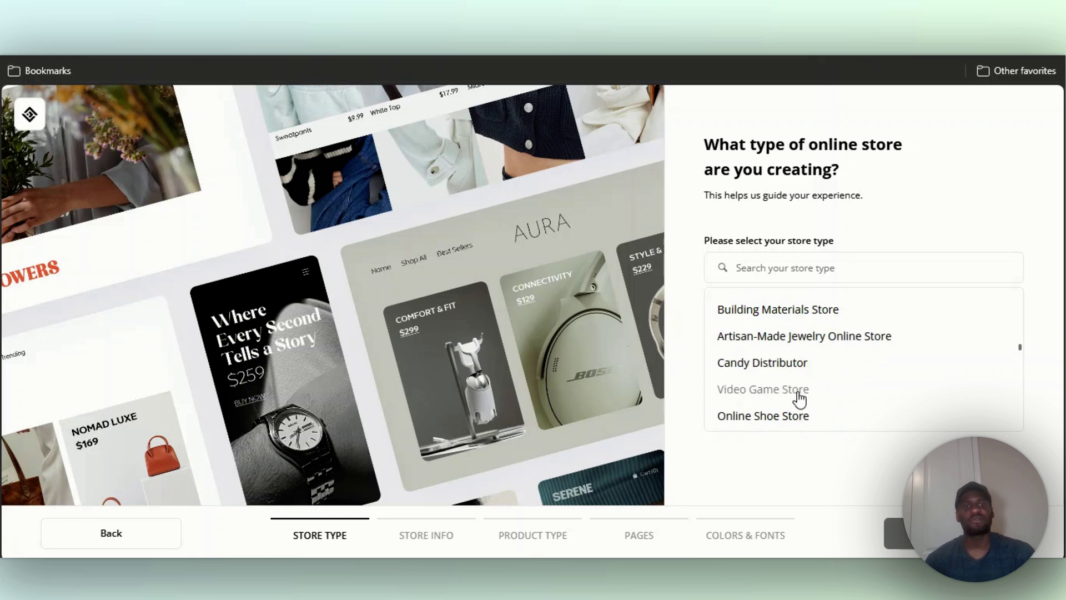
pyautogui.scroll(1, 798, 399)
pyautogui.scroll(-1, 805, 386)
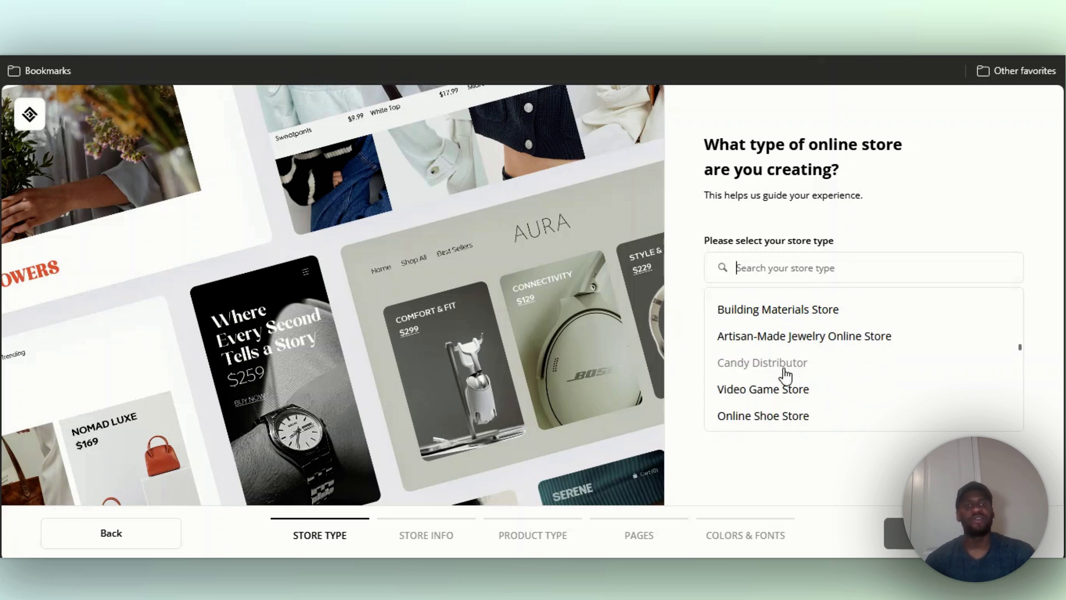
pyautogui.click(786, 391)
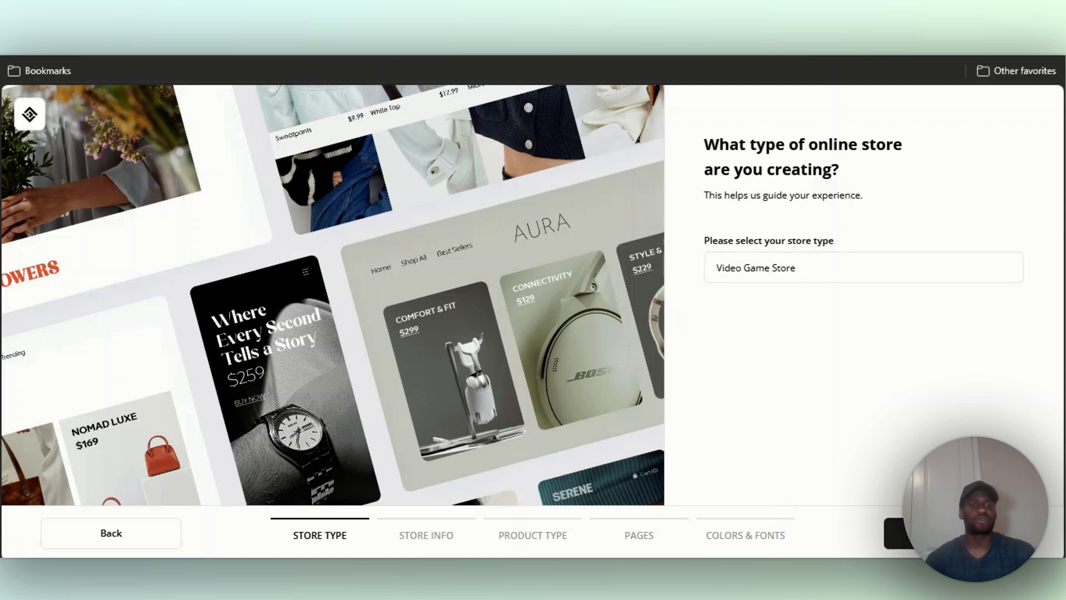
# Enter the store name and an AI-improved description about selling currently streamed video games.
pyautogui.click(900, 533)
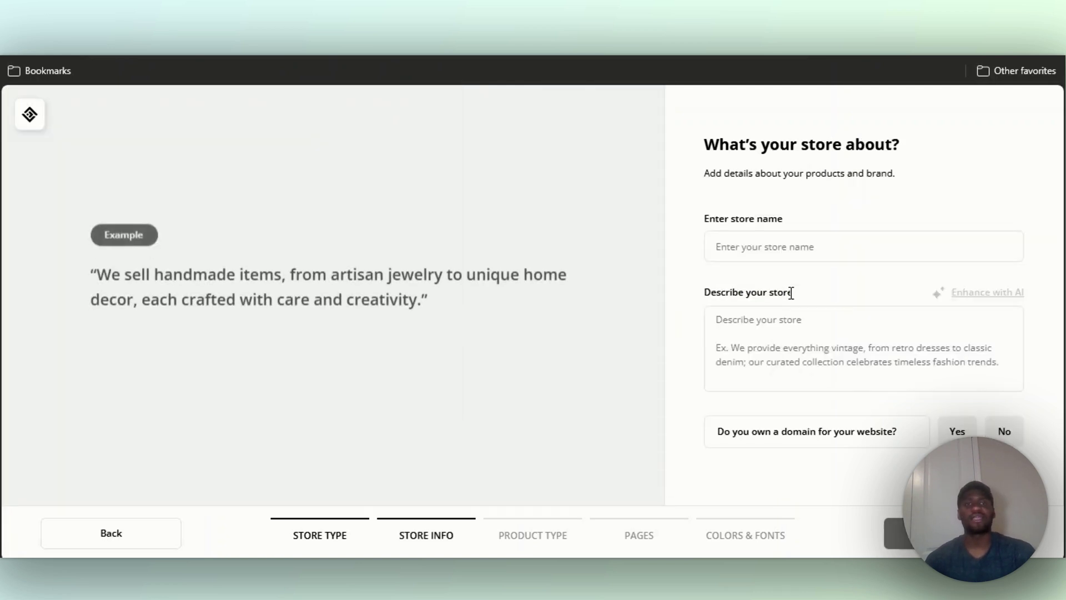
pyautogui.click(804, 241)
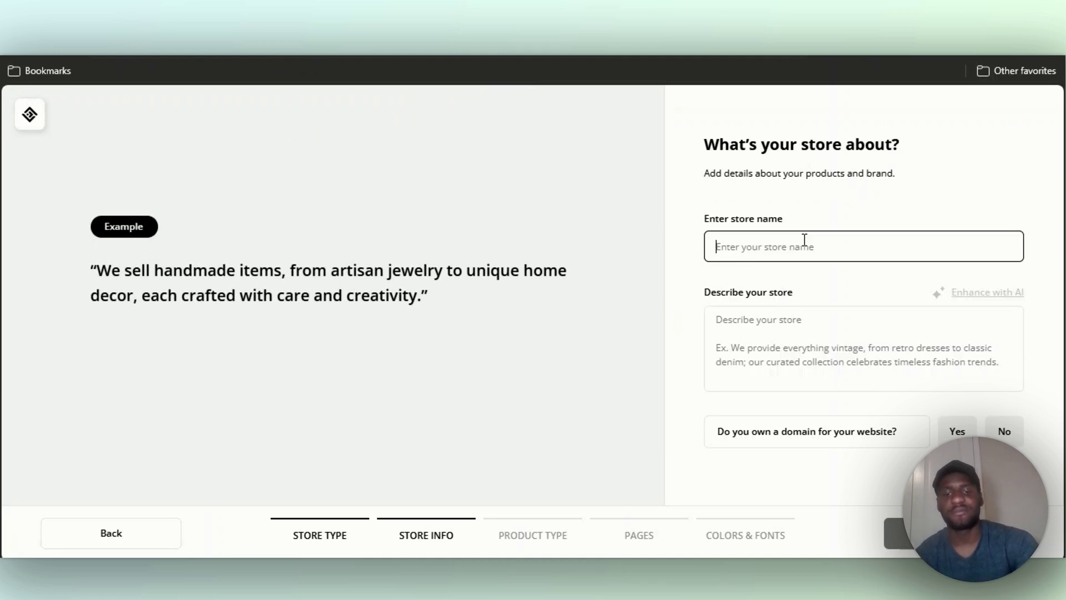
pyautogui.write('Vids')
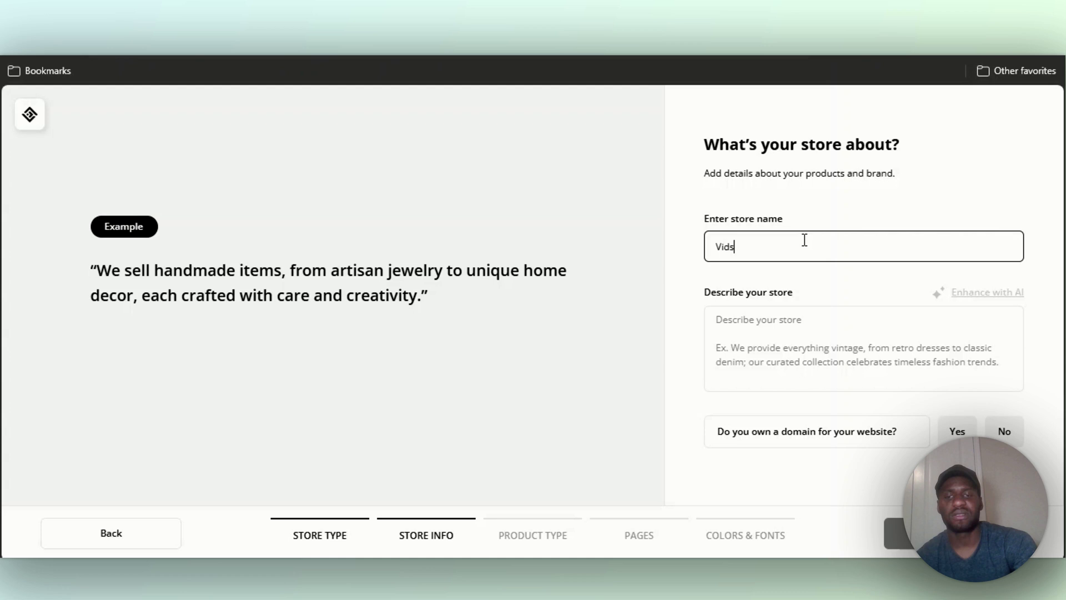
pyautogui.click(786, 331)
pyautogui.write('We sell all')
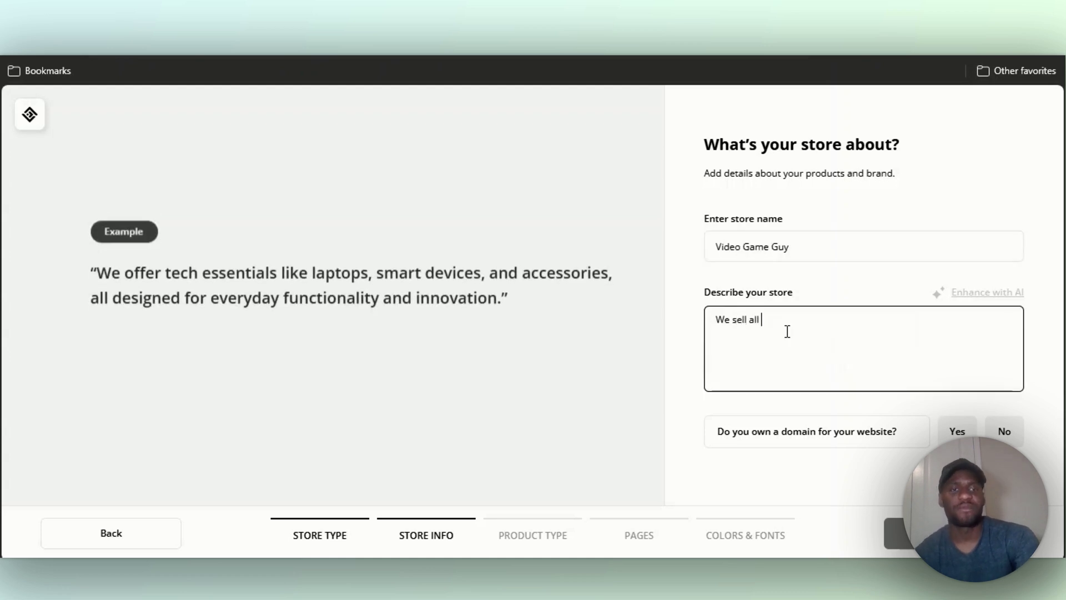
pyautogui.write(' types of vid')
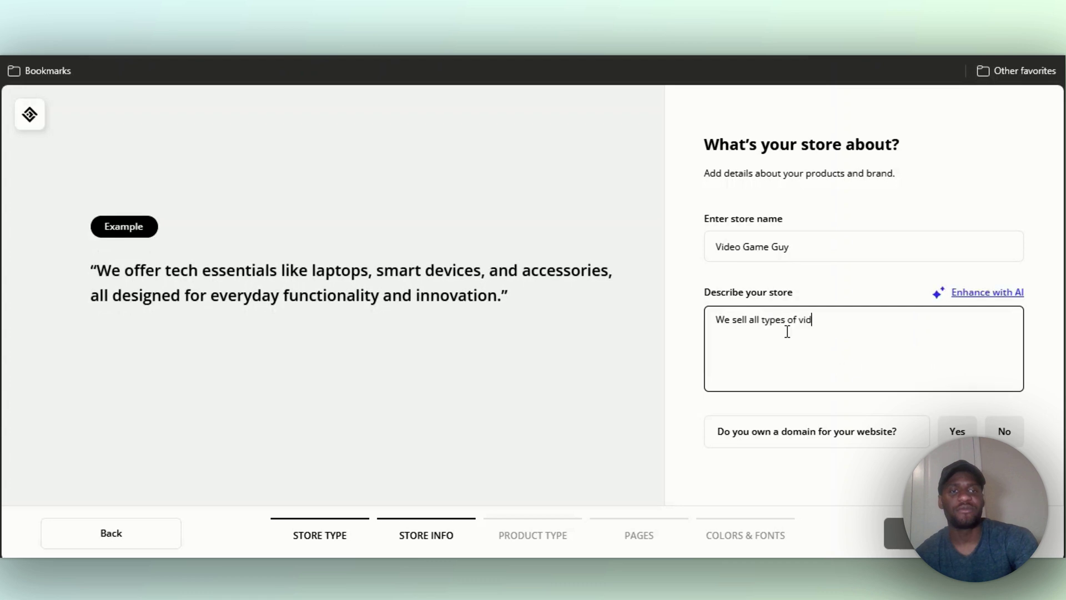
pyautogui.write('eo games that are being currently streamed')
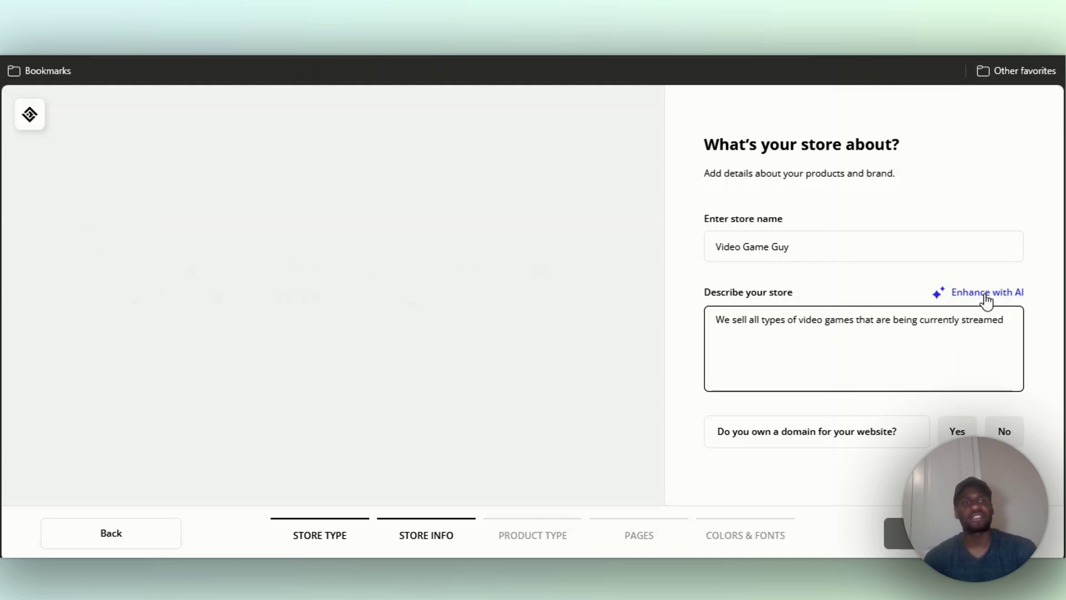
pyautogui.click(986, 300)
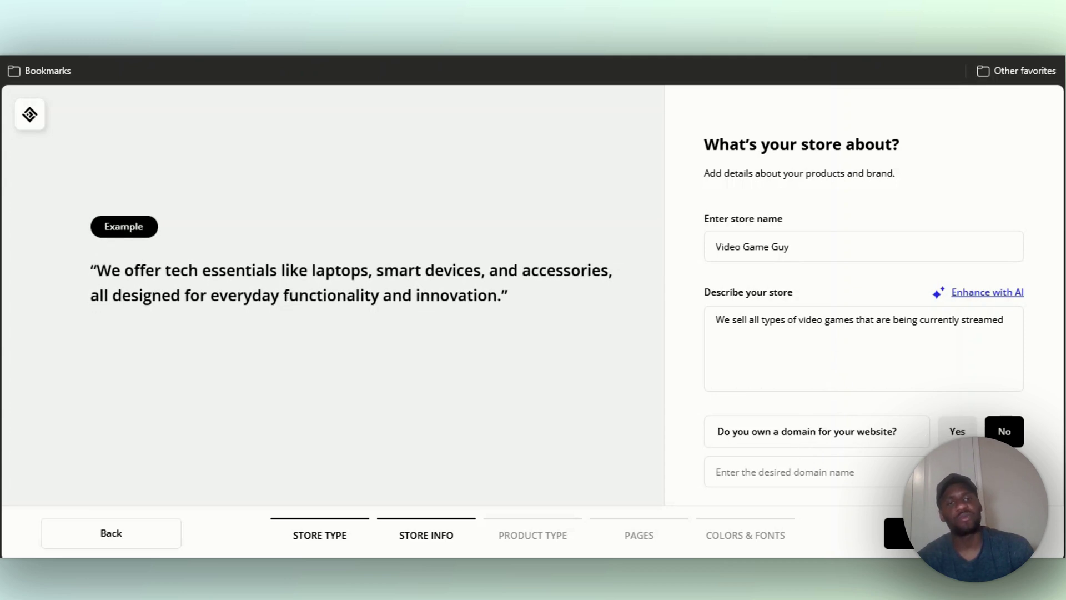
# Enter videogameguy.online as the desired domain name.
pyautogui.click(811, 472)
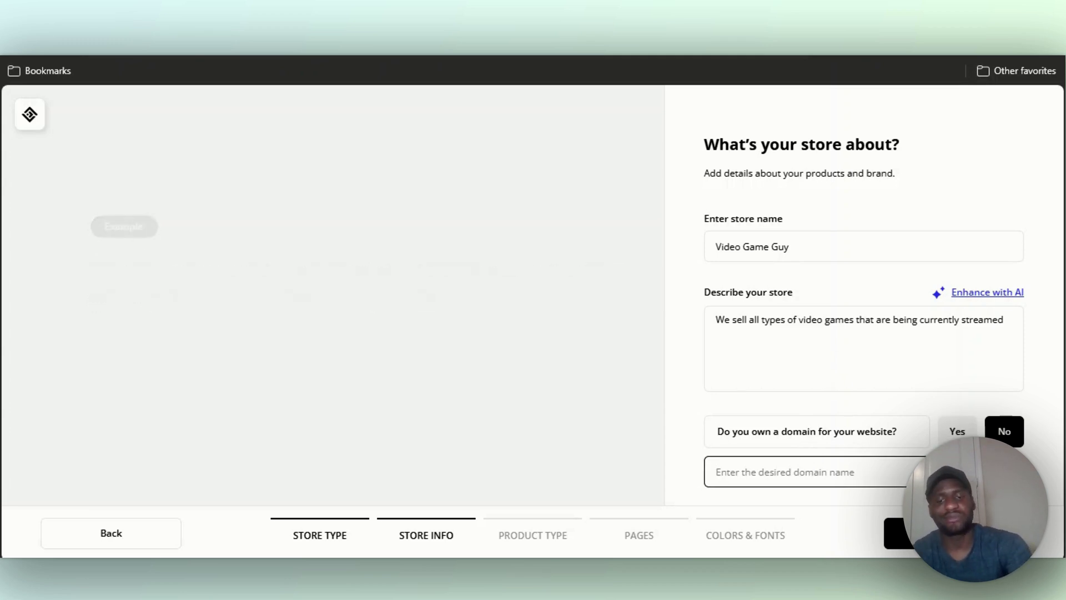
pyautogui.write('video')
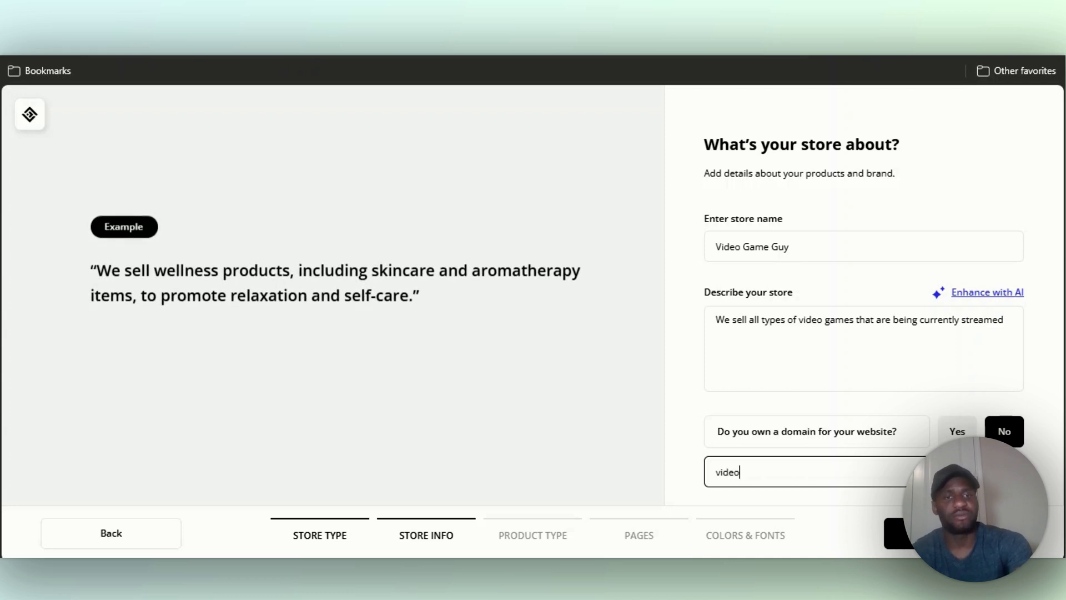
pyautogui.write('gameguy')
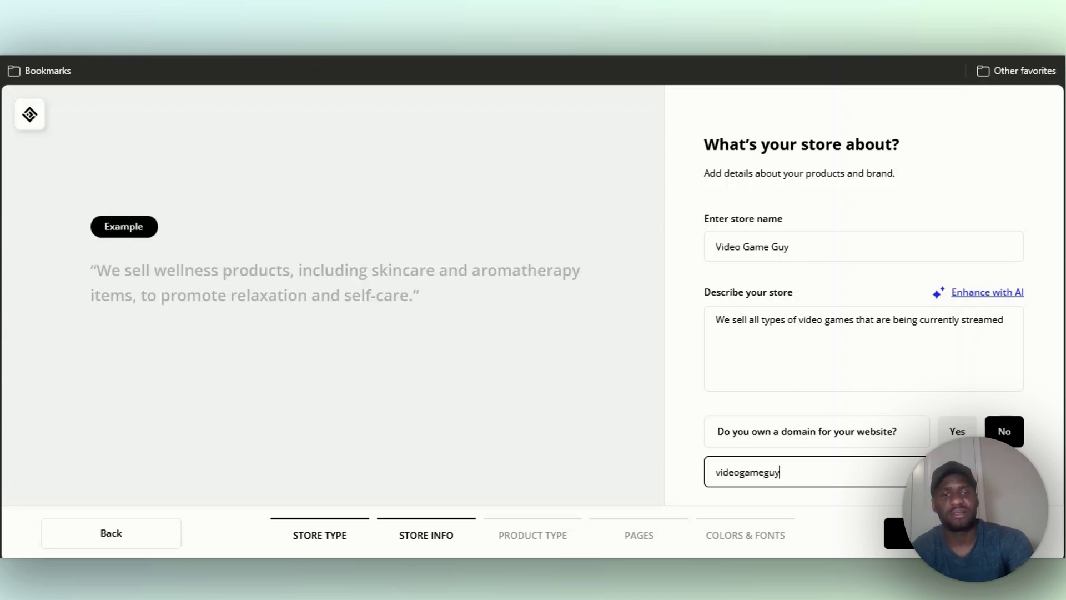
pyautogui.write('.online')
# Submit the store details, rename Consoles to Console Games, and generate the site structure.
pyautogui.press('Return')
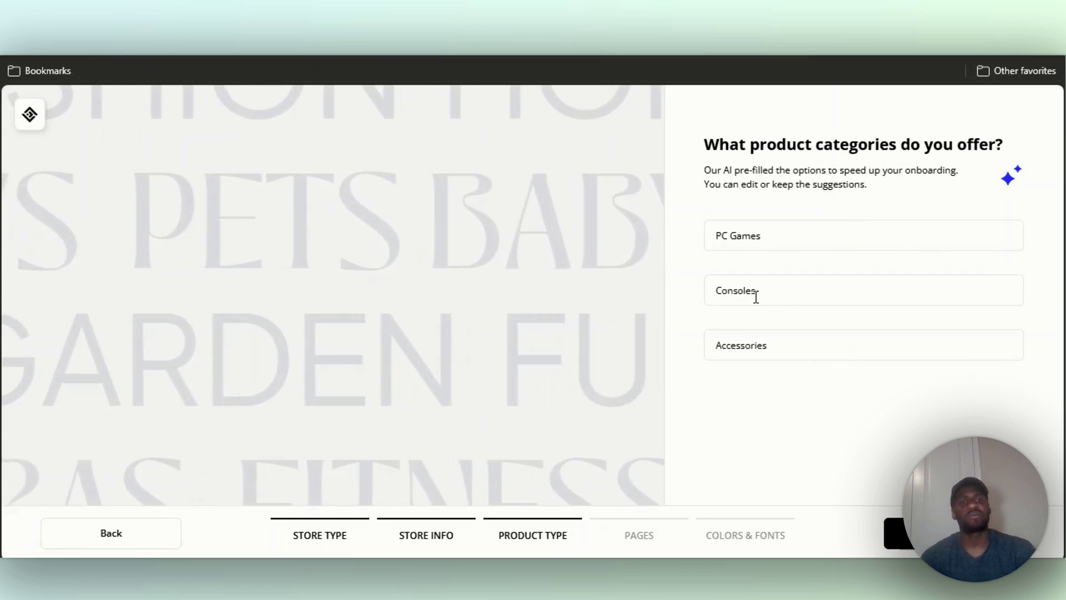
pyautogui.click(753, 244)
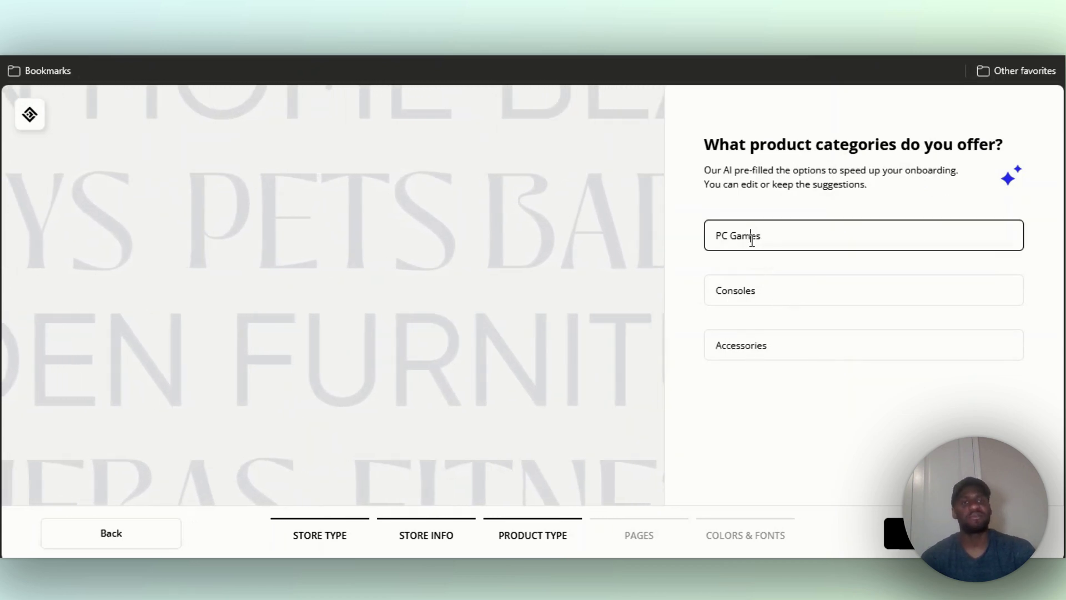
pyautogui.click(761, 288)
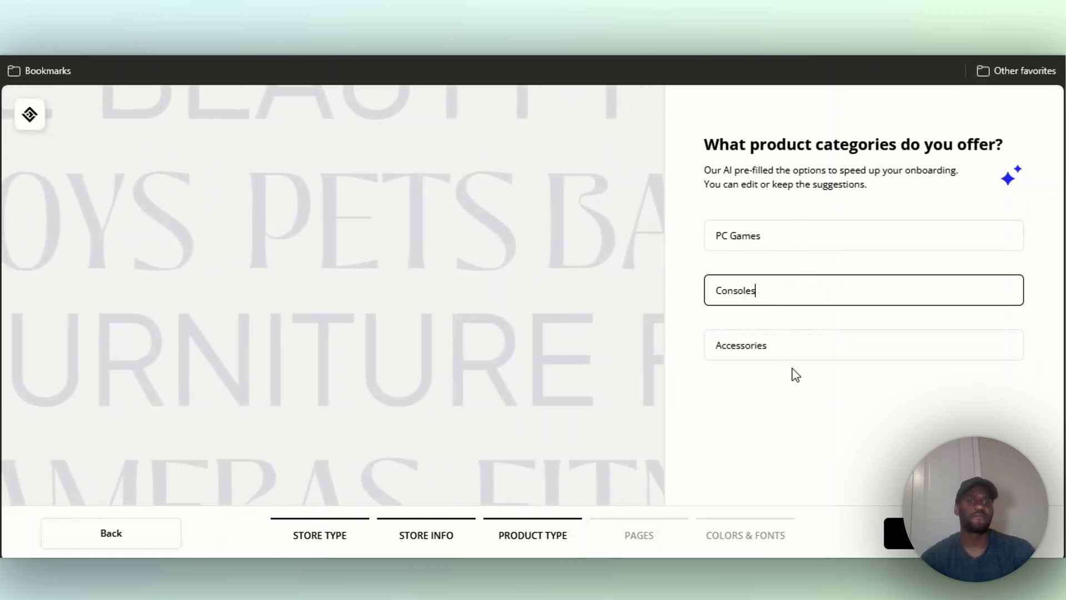
pyautogui.moveTo(751, 291); pyautogui.dragTo(778, 291)
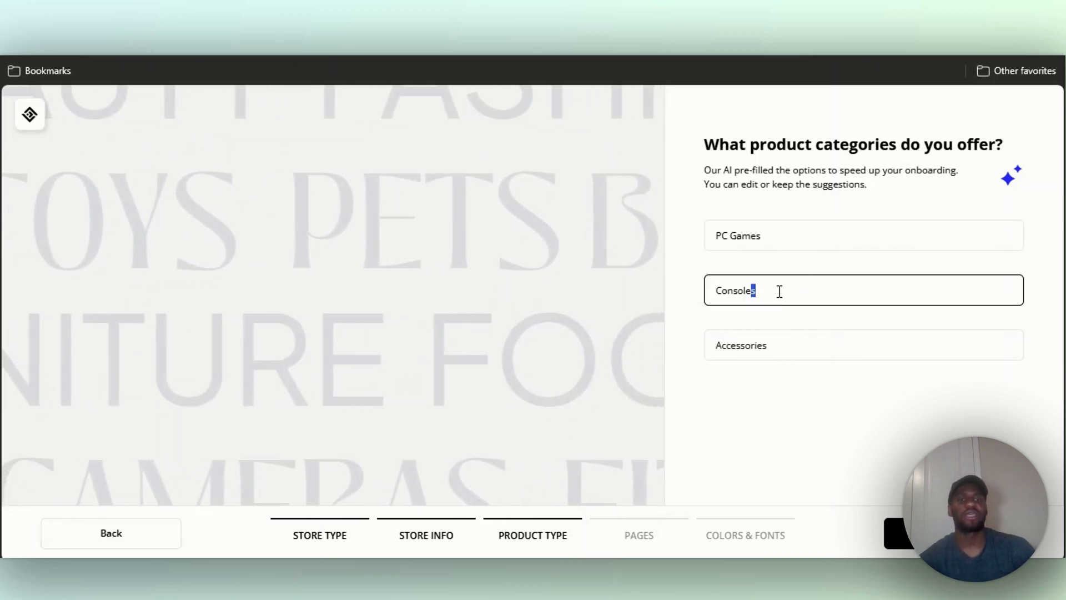
pyautogui.write('Games')
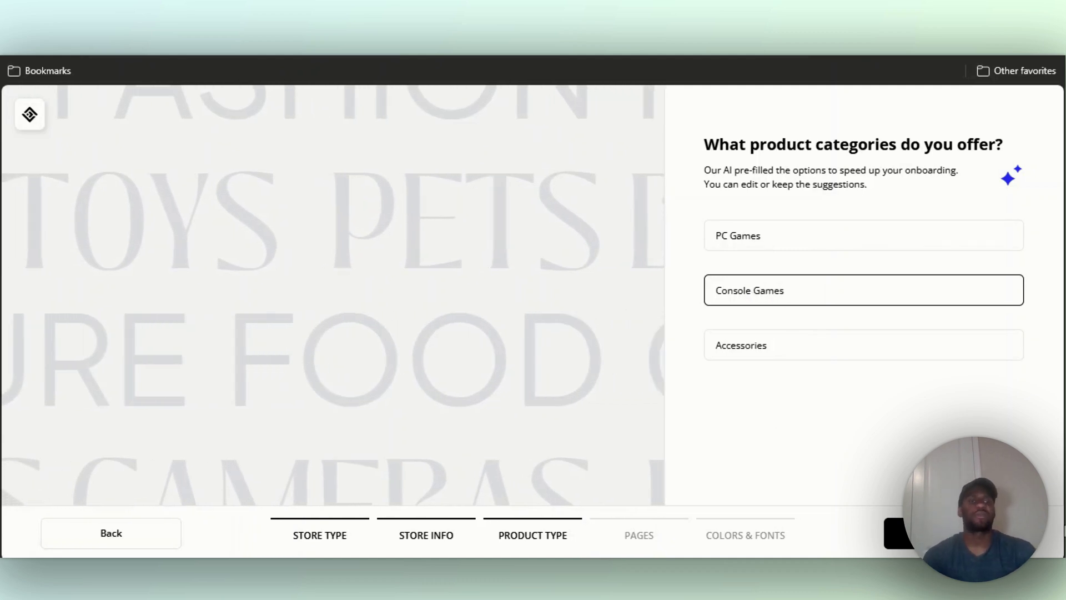
pyautogui.click(896, 534)
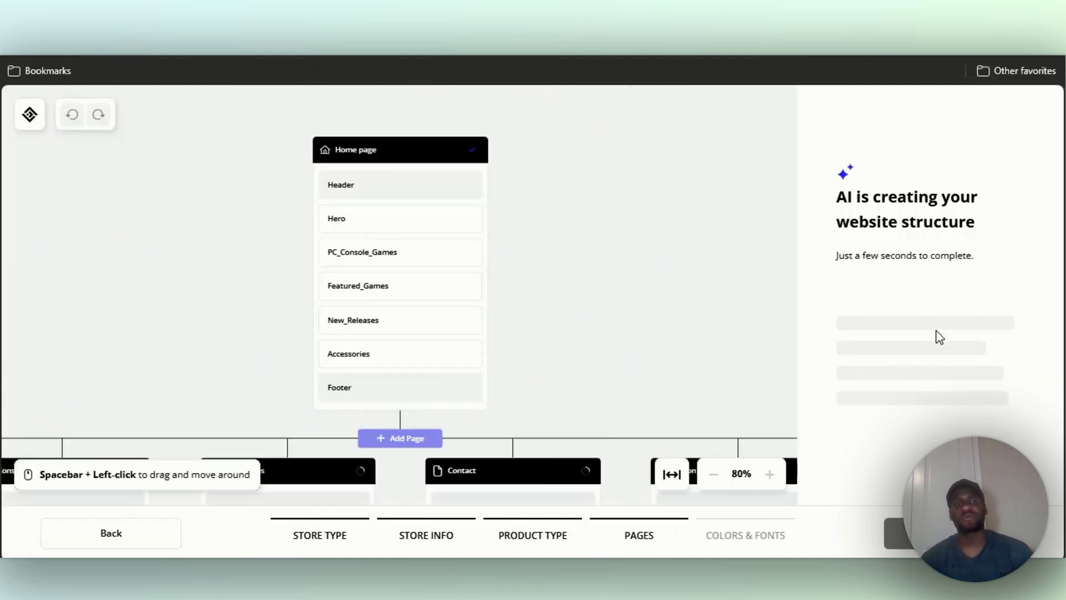
# Zoom out and fit the generated Home and category pages with their sections into view.
pyautogui.scroll(-3, 718, 322)
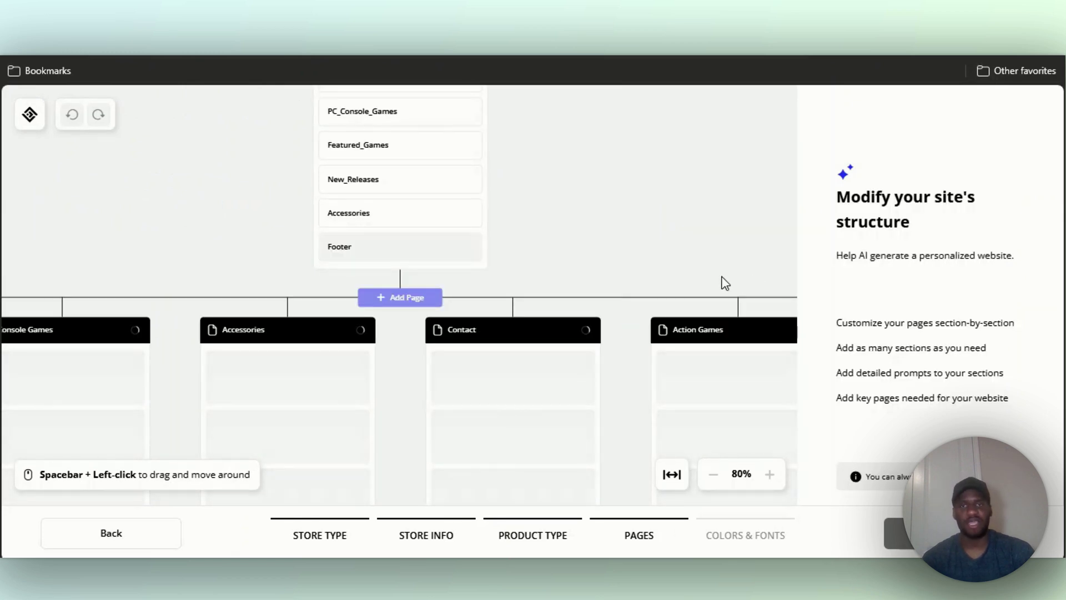
pyautogui.scroll(3, 683, 271)
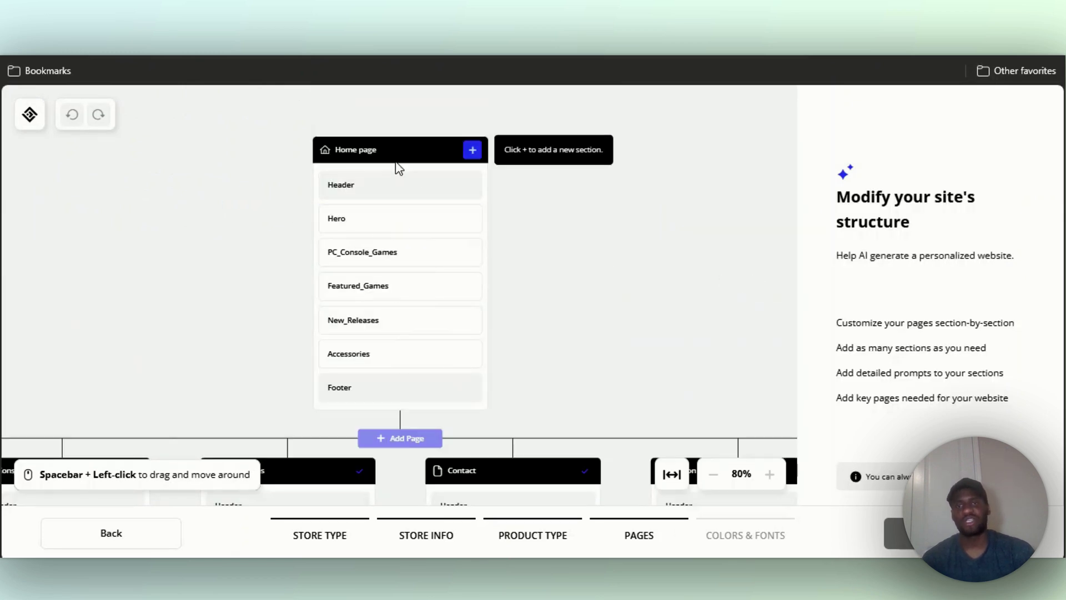
pyautogui.scroll(2, 383, 164)
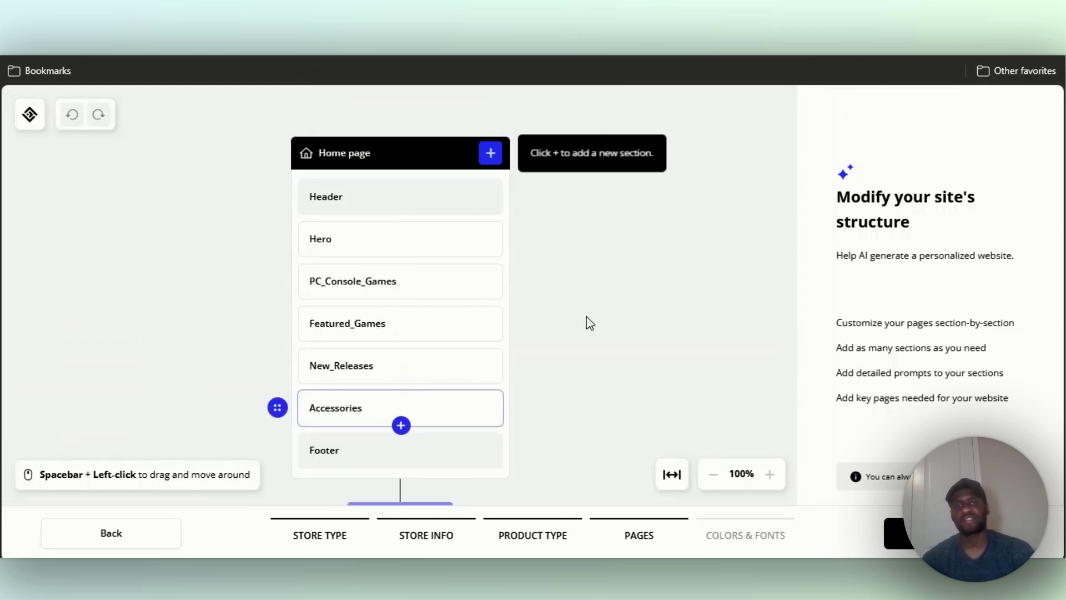
pyautogui.scroll(-6, 603, 320)
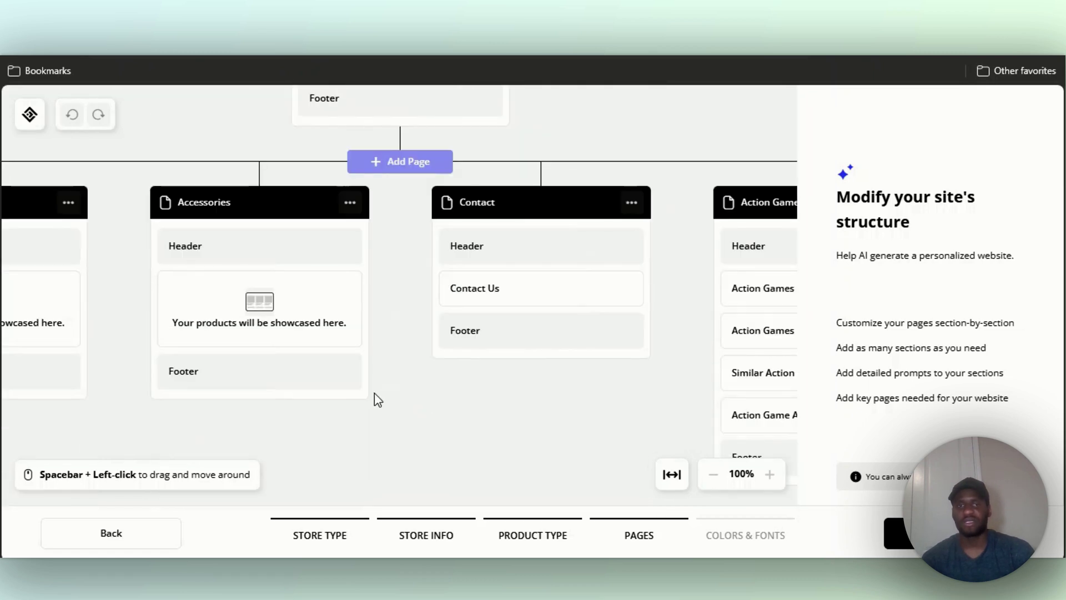
pyautogui.click(712, 479)
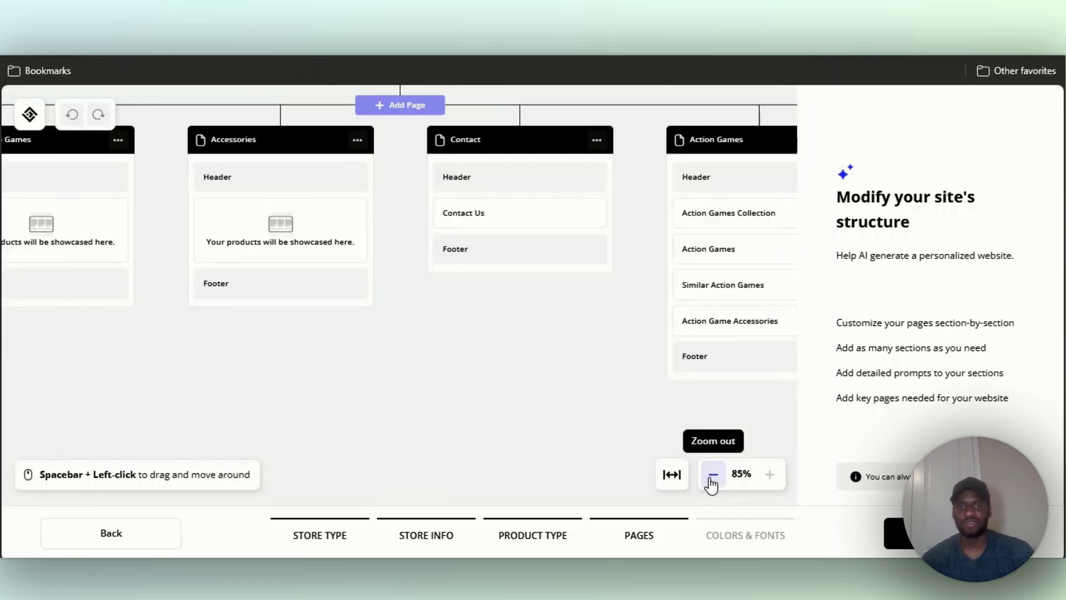
pyautogui.click(711, 478)
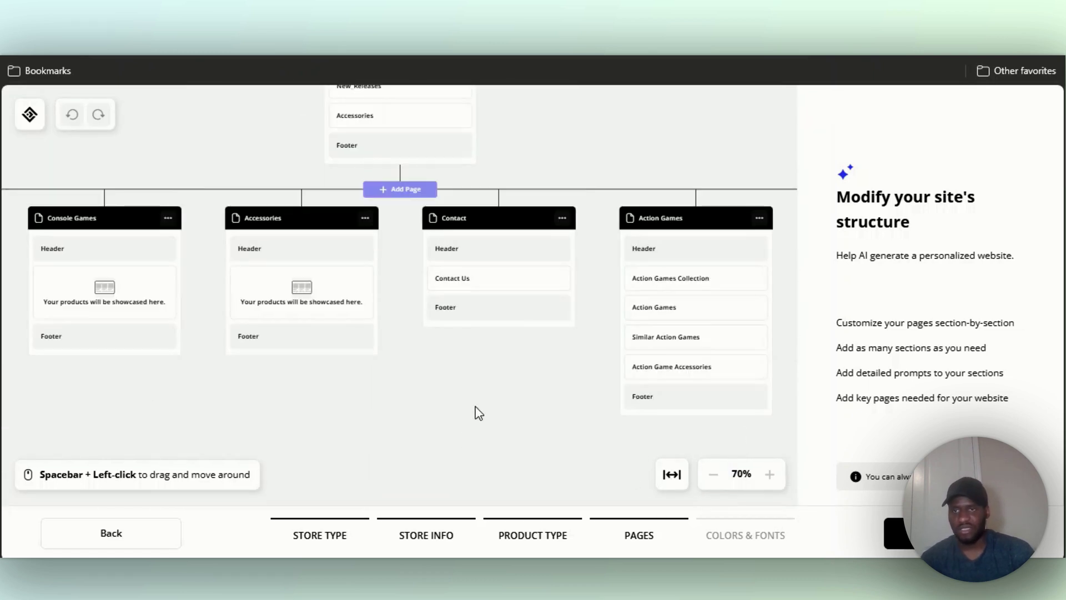
pyautogui.moveTo(92, 219)
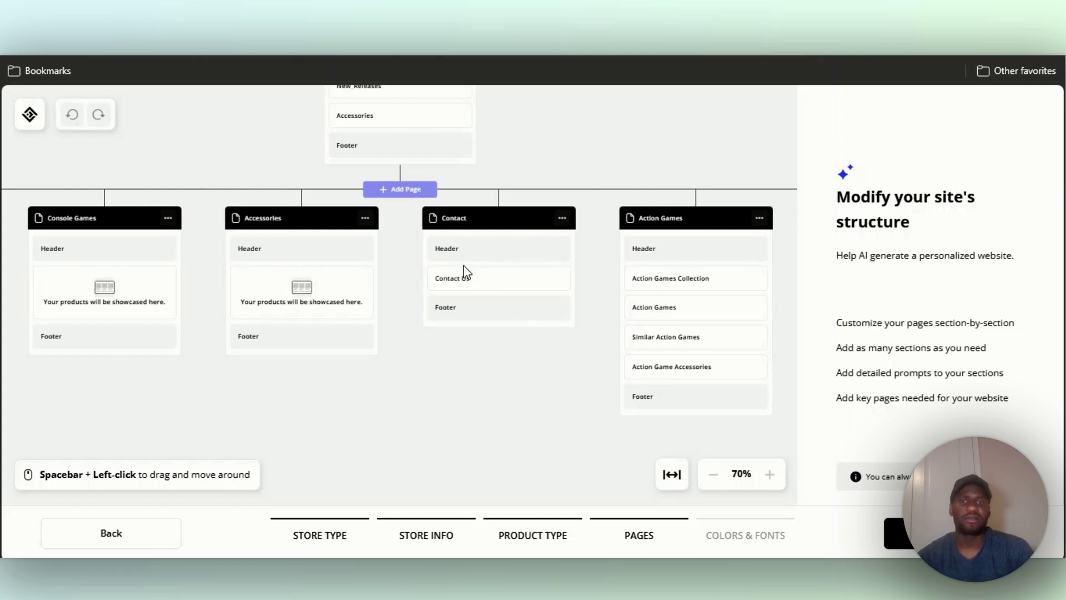
pyautogui.moveTo(464, 279)
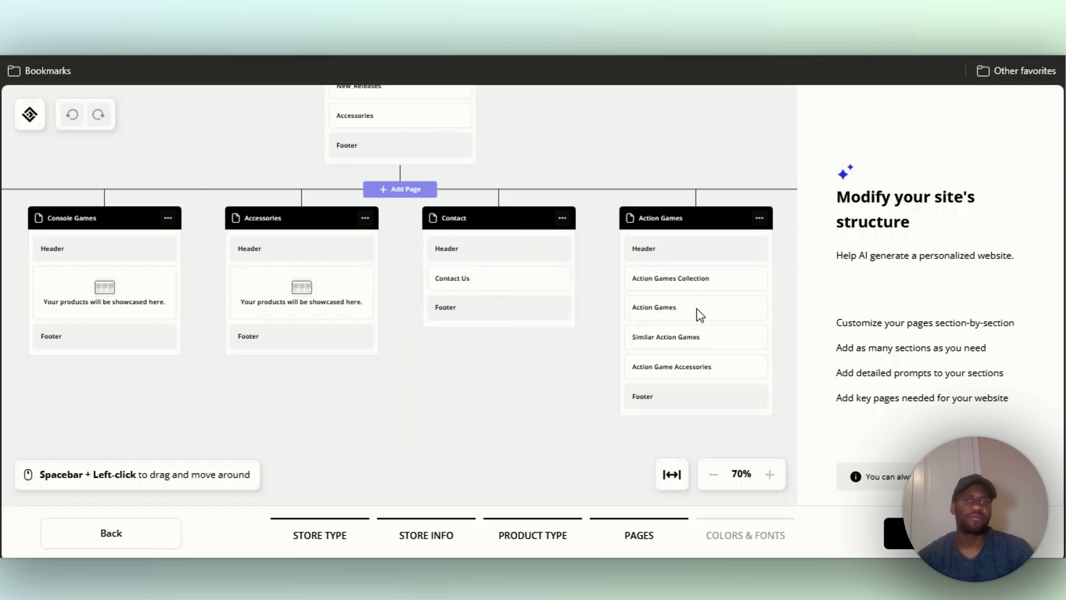
pyautogui.moveTo(646, 316)
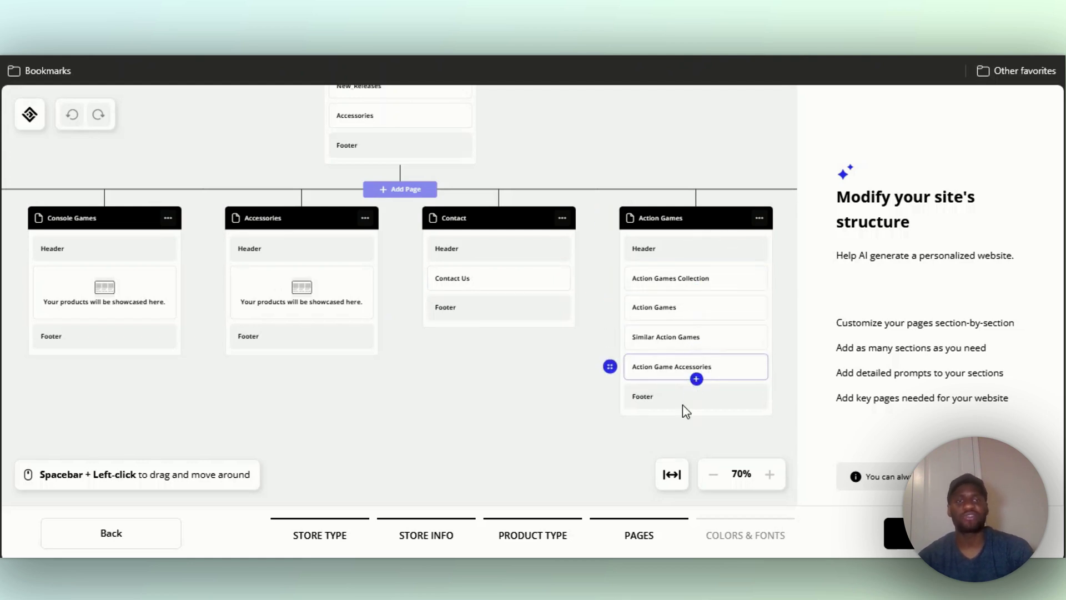
pyautogui.moveTo(405, 190)
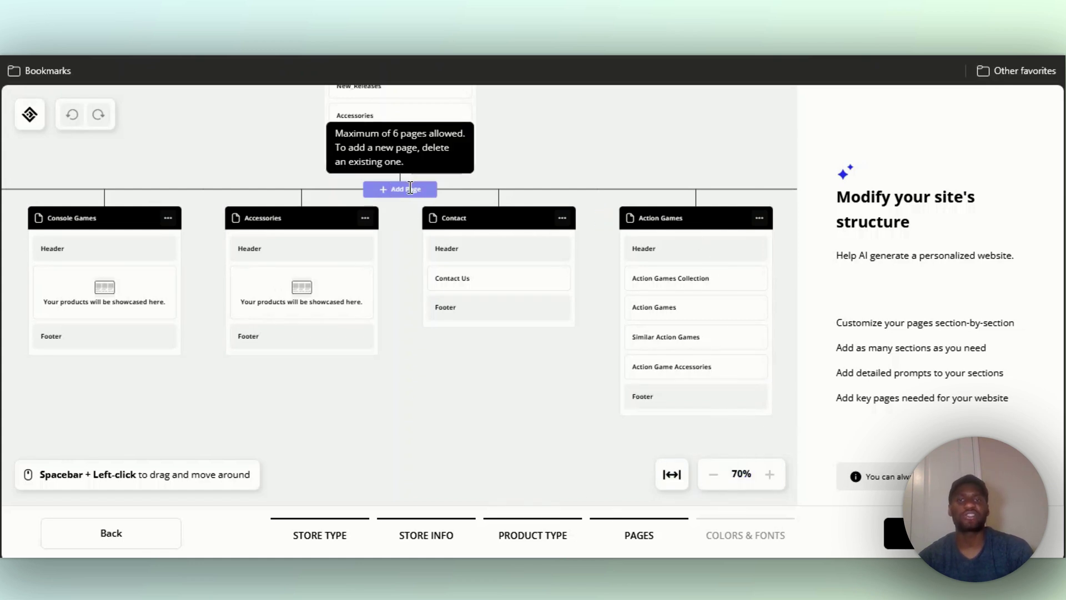
pyautogui.scroll(5, 639, 282)
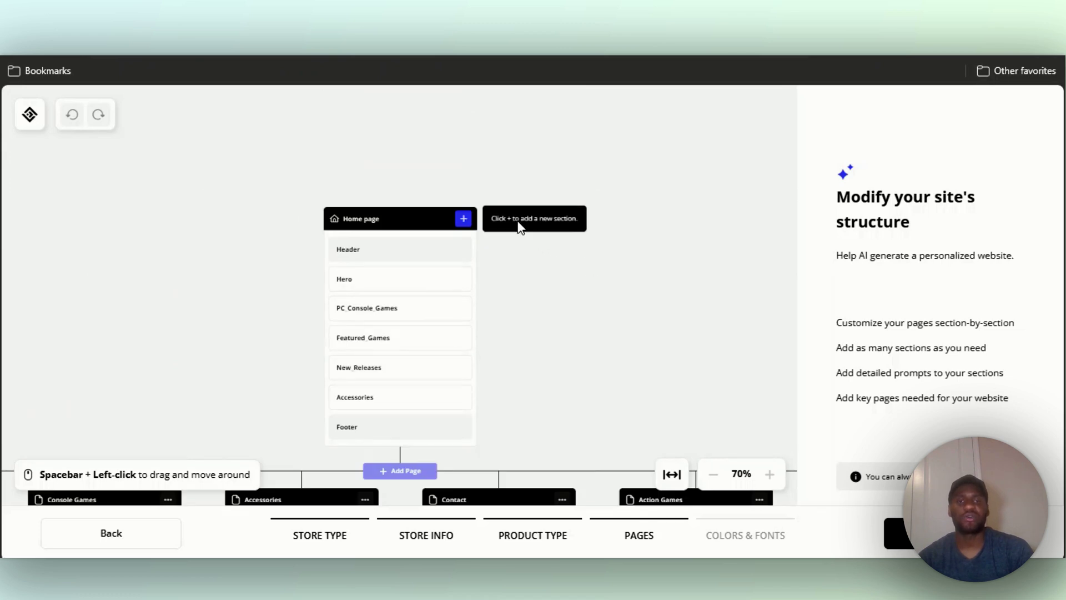
pyautogui.scroll(-4, 518, 222)
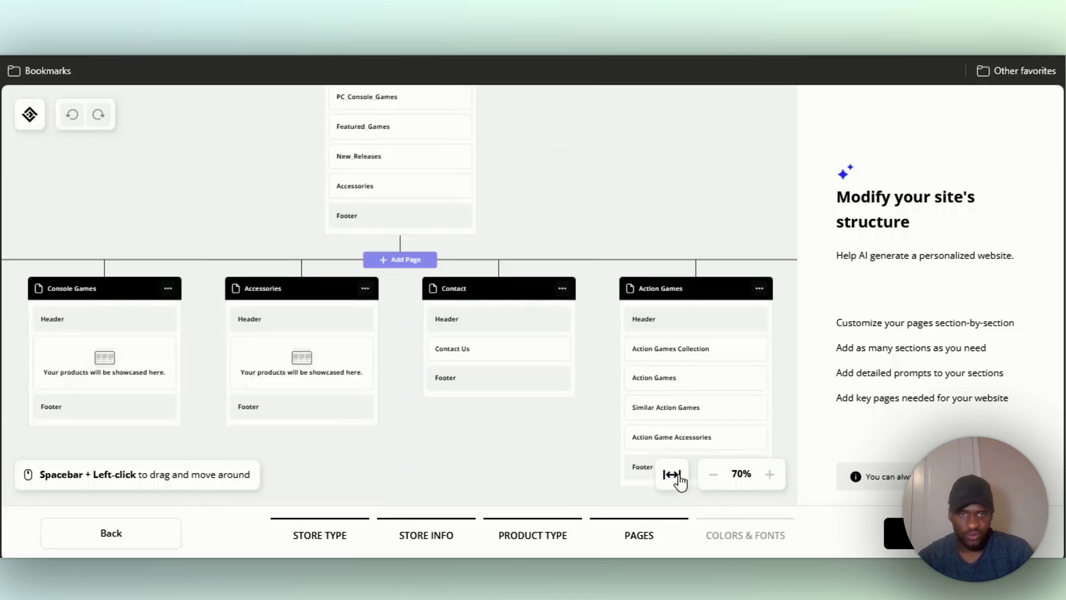
pyautogui.click(673, 474)
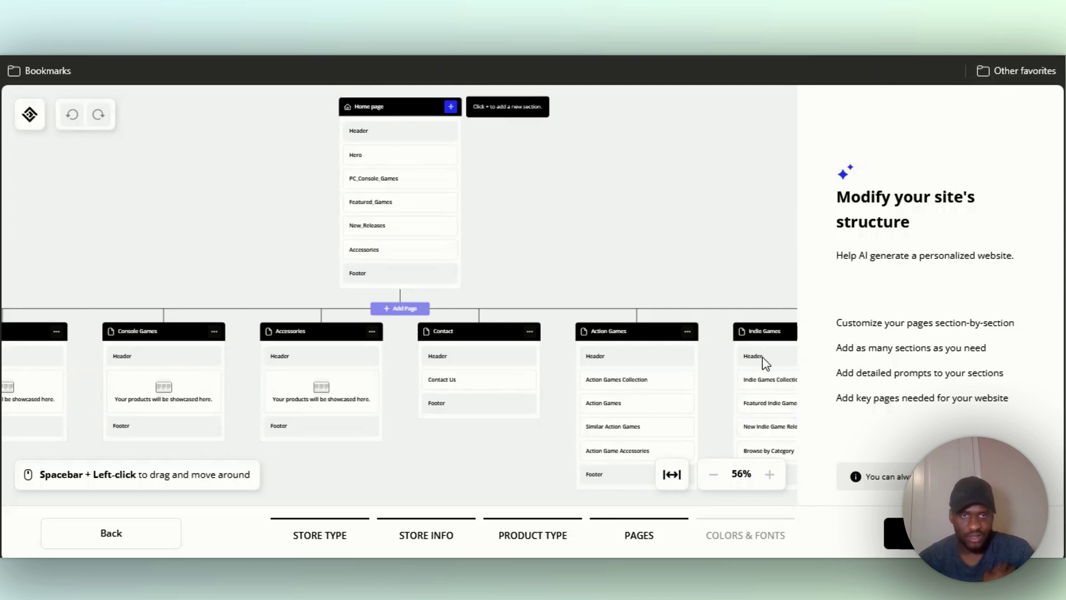
pyautogui.scroll(2, 485, 219)
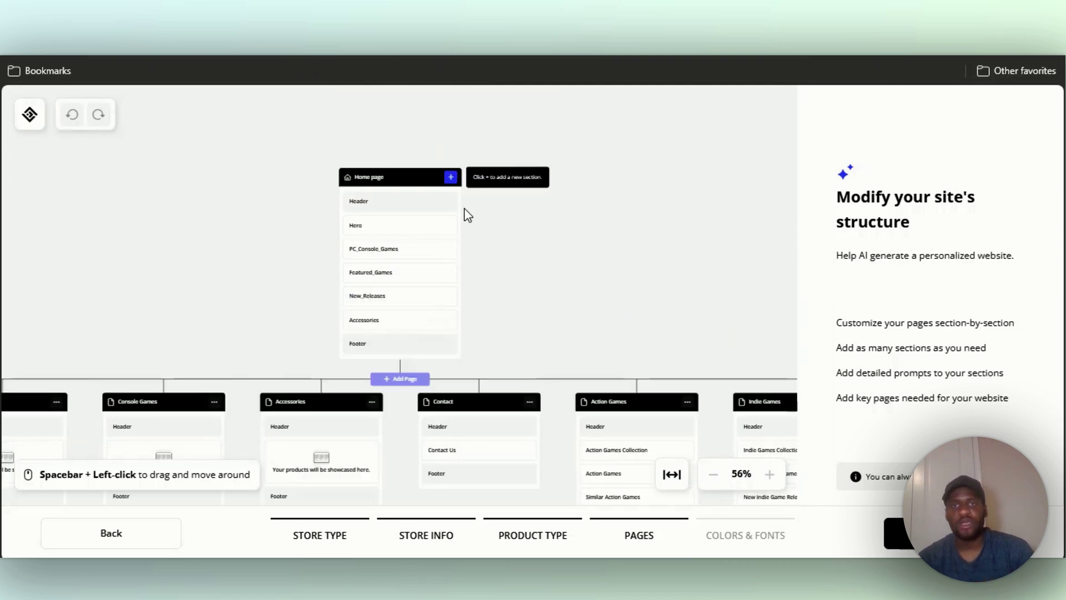
# Bring up the Add sections list for the Home page.
pyautogui.click(451, 177)
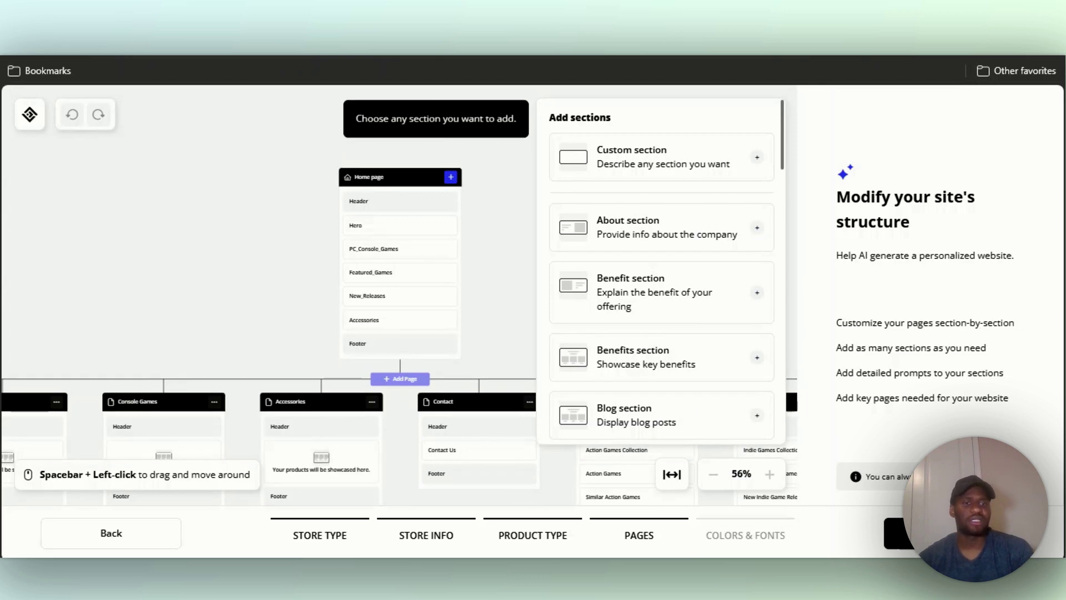
# Continue to Colors & Fonts and switch the site style to Flat.
pyautogui.click(897, 533)
pyautogui.scroll(-1, 578, 328)
pyautogui.scroll(3, 488, 261)
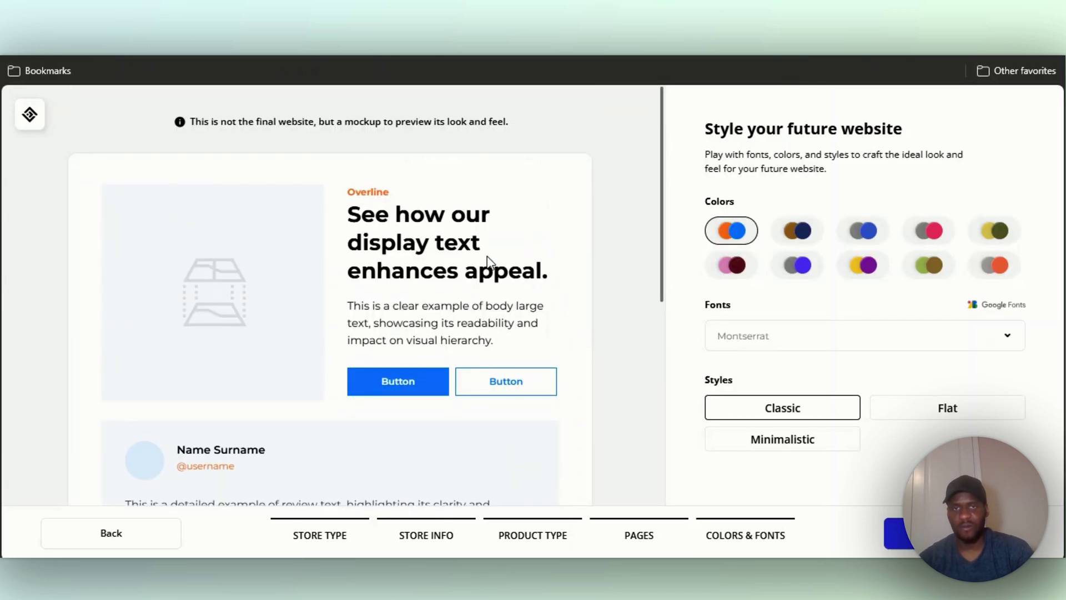
pyautogui.scroll(-6, 477, 256)
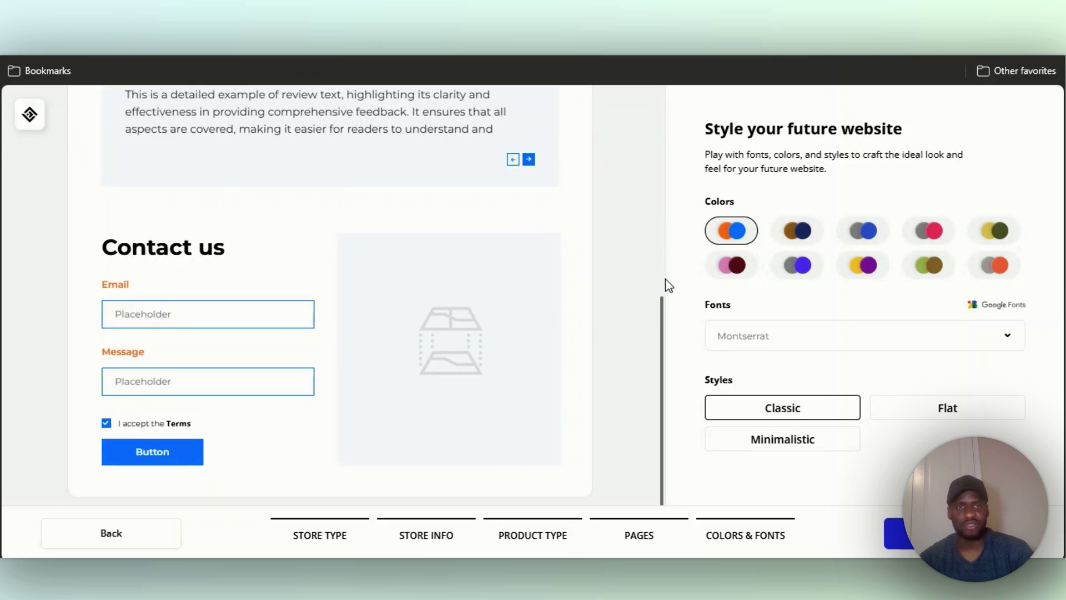
pyautogui.scroll(6, 547, 208)
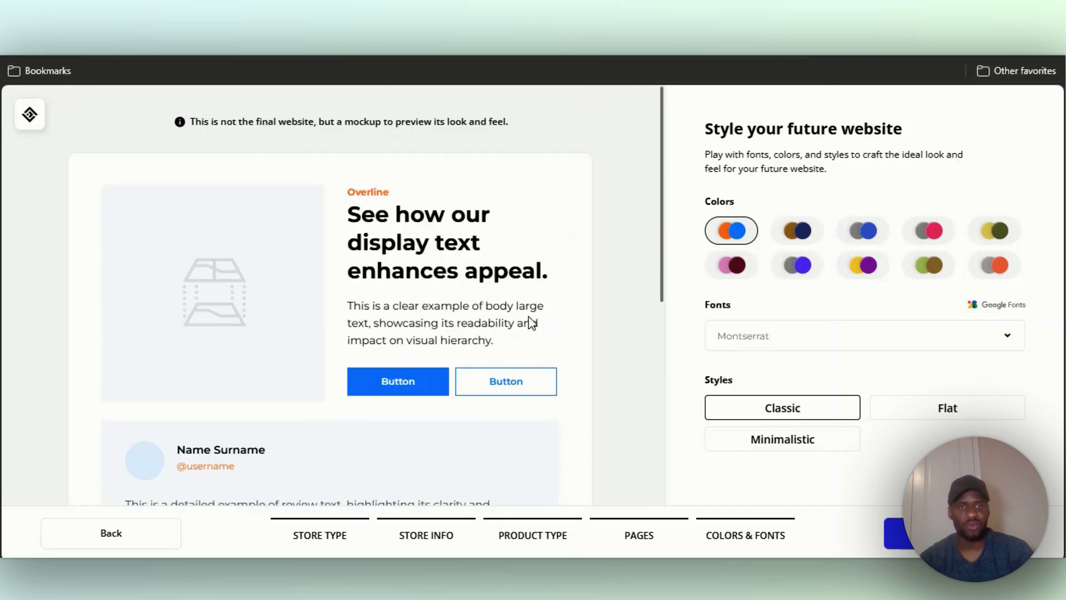
pyautogui.scroll(-5, 532, 322)
pyautogui.scroll(-1, 425, 357)
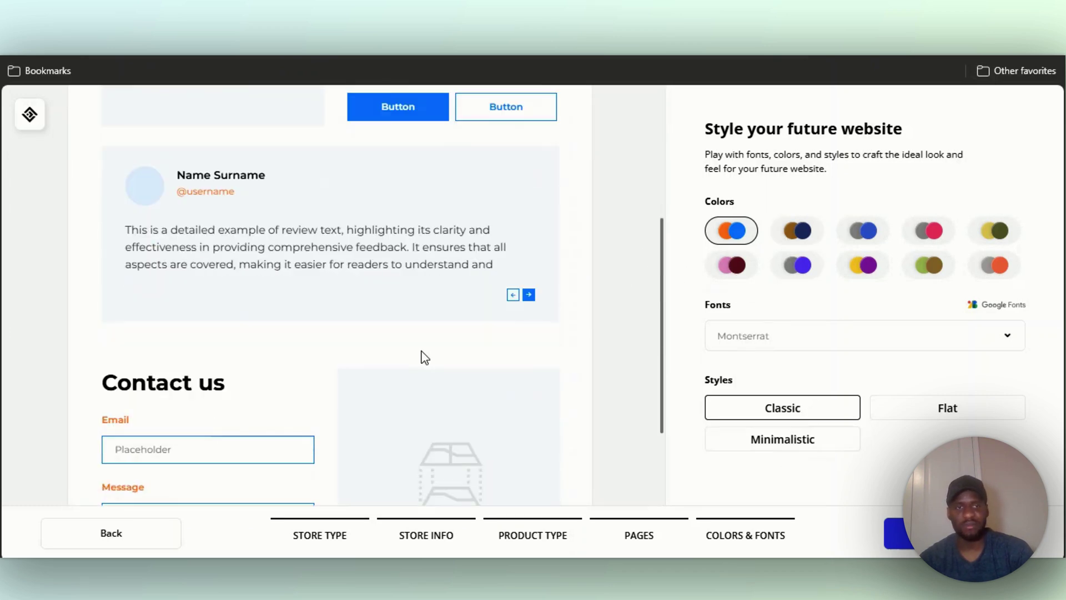
pyautogui.scroll(-3, 425, 357)
pyautogui.click(947, 409)
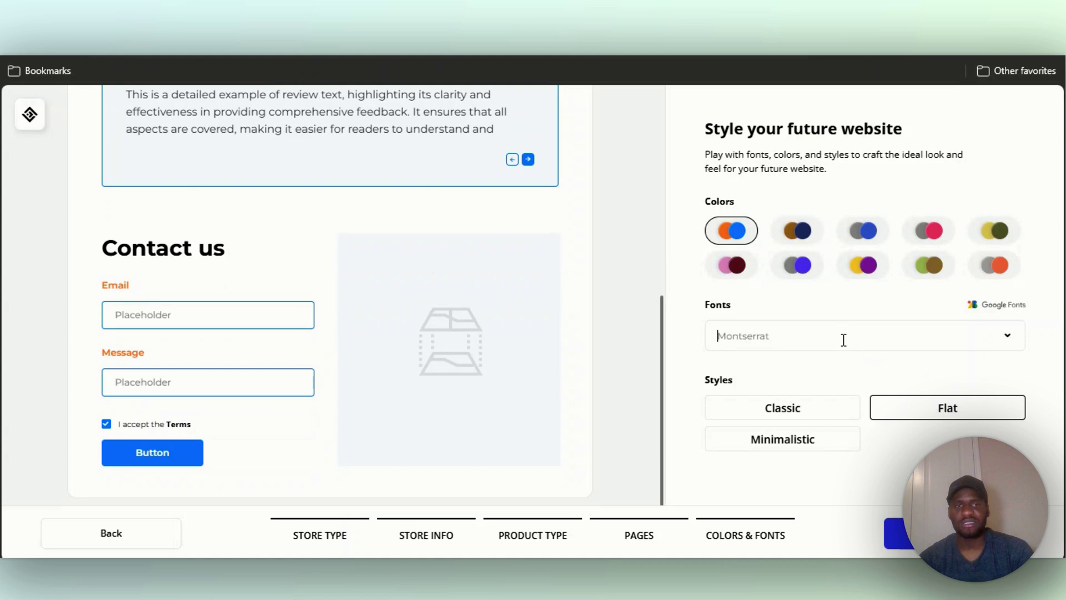
# Try the brown/navy palette, then apply the yellow and purple palette.
pyautogui.click(803, 235)
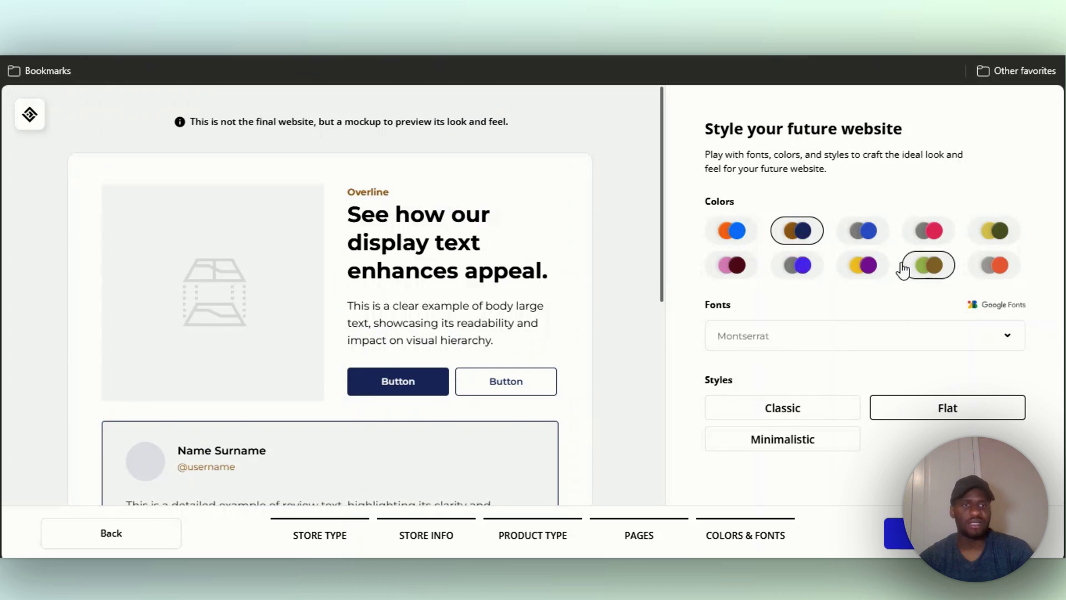
pyautogui.click(881, 267)
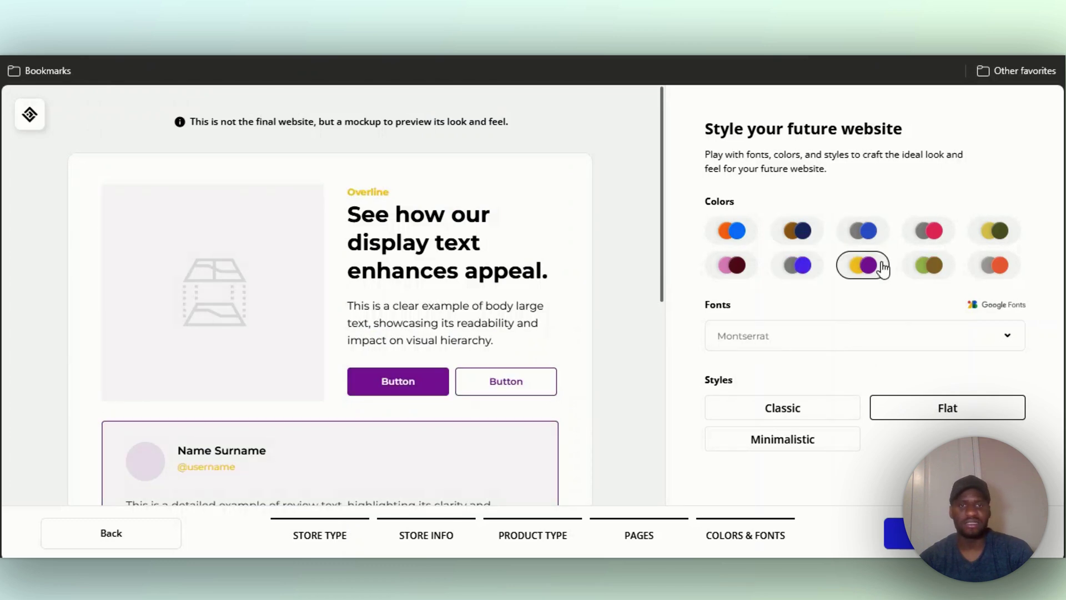
pyautogui.scroll(-7, 539, 289)
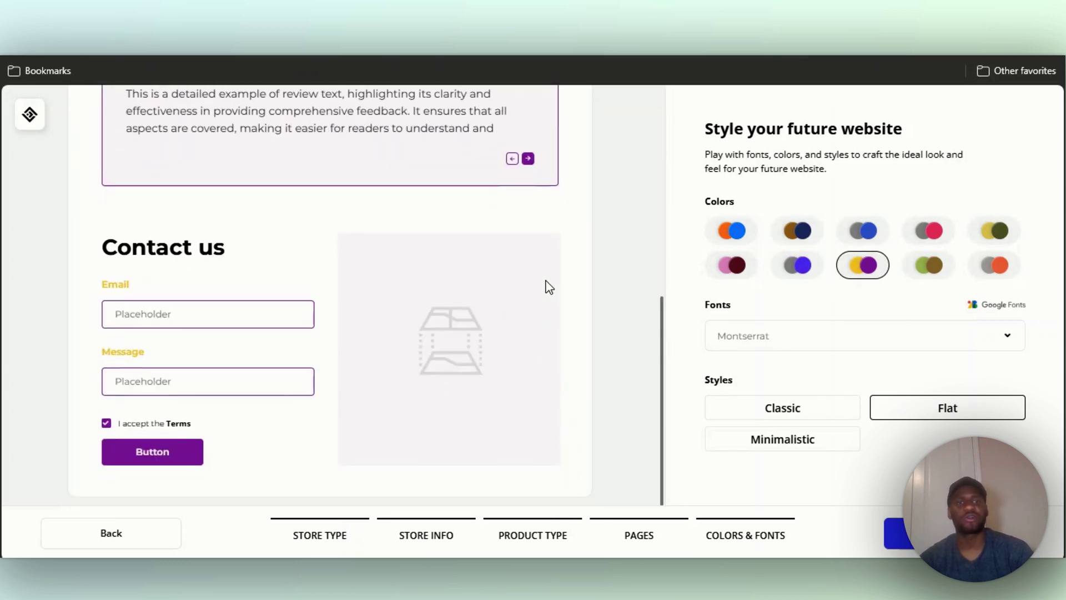
pyautogui.scroll(10, 552, 309)
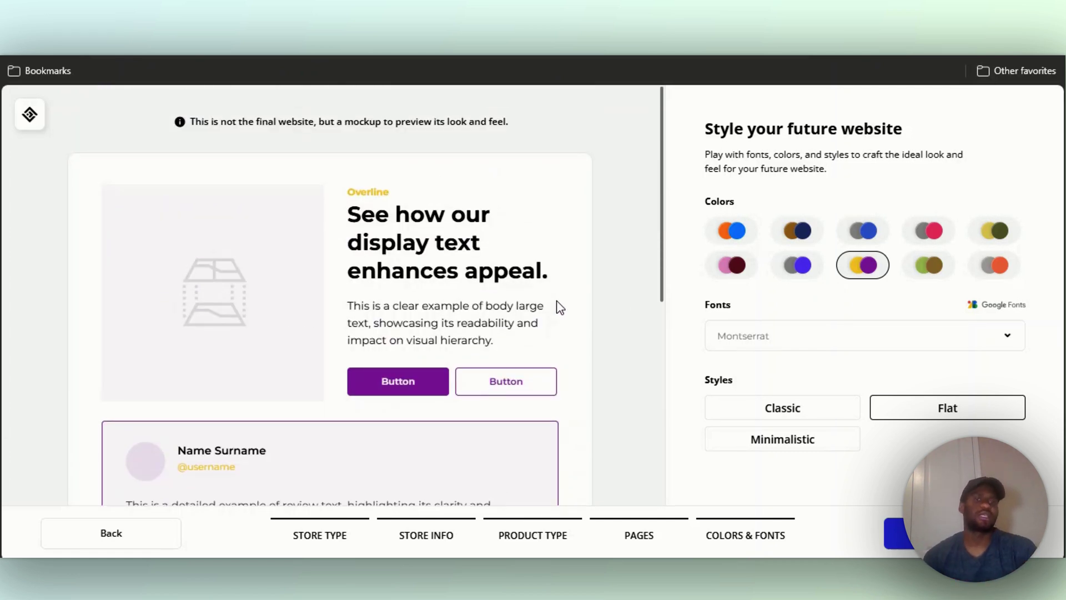
# Switch the style to Classic and sign up with Google to generate the site.
pyautogui.click(816, 414)
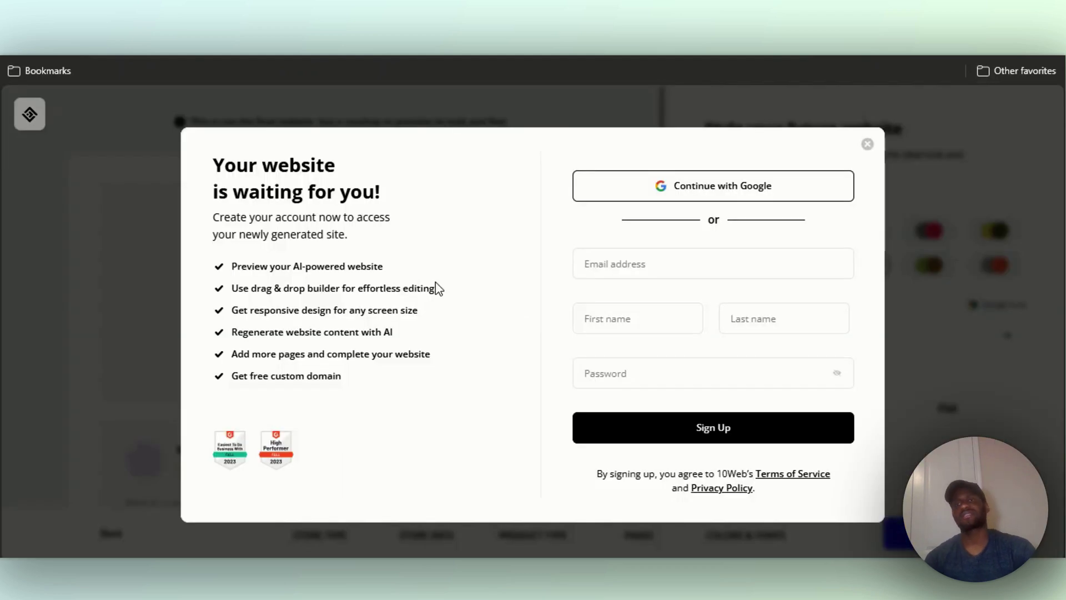
pyautogui.click(674, 190)
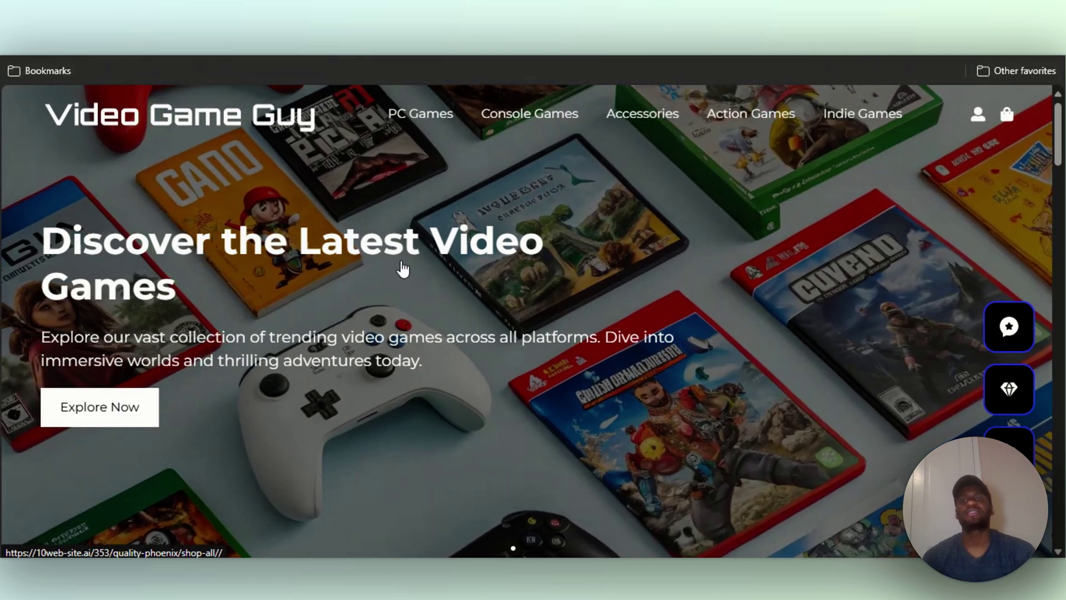
pyautogui.scroll(-2, 213, 284)
pyautogui.scroll(-10, 213, 284)
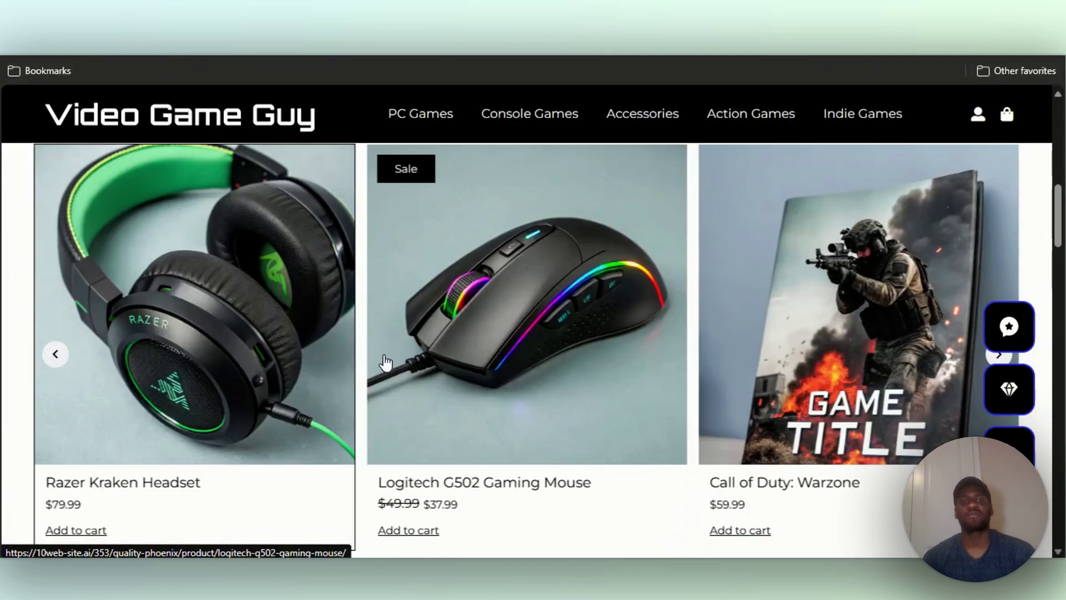
pyautogui.scroll(-3, 888, 342)
pyautogui.scroll(3, 903, 343)
pyautogui.scroll(-2, 903, 343)
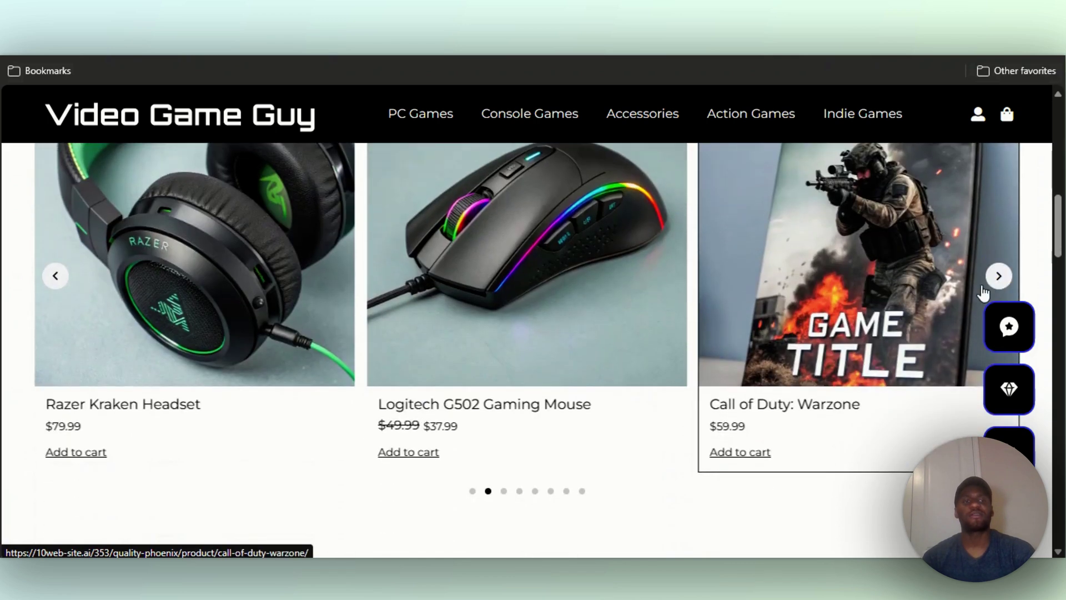
pyautogui.click(1003, 277)
pyautogui.click(1002, 277)
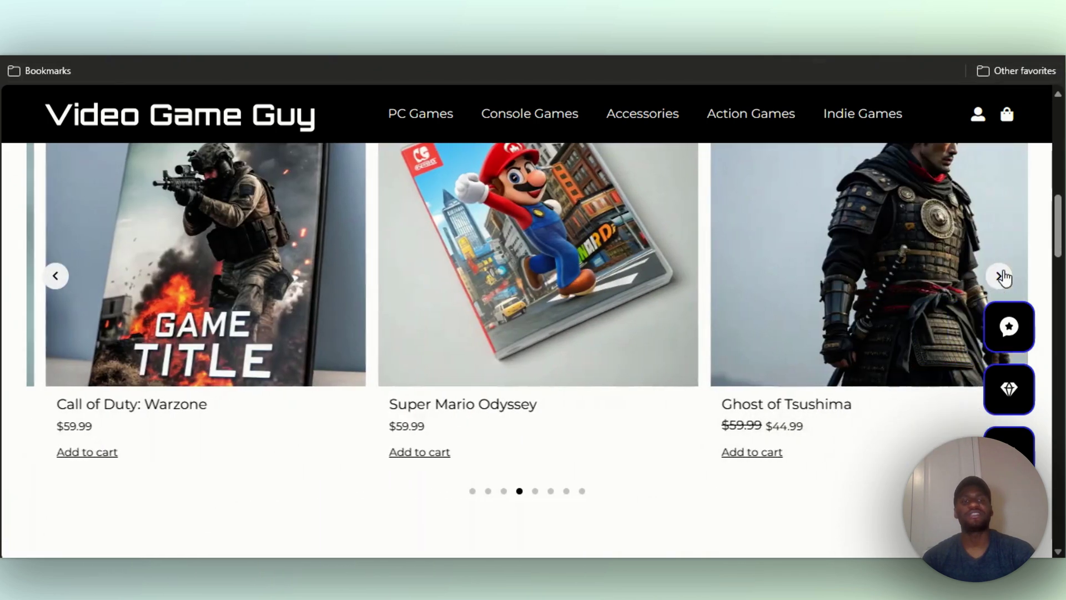
pyautogui.click(1002, 277)
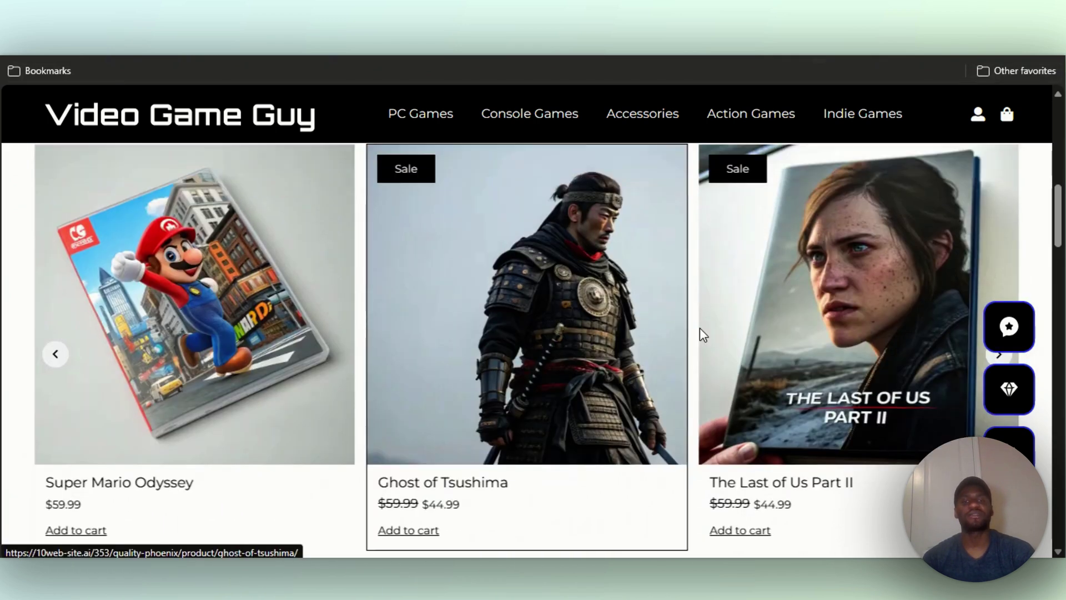
pyautogui.scroll(-1, 972, 284)
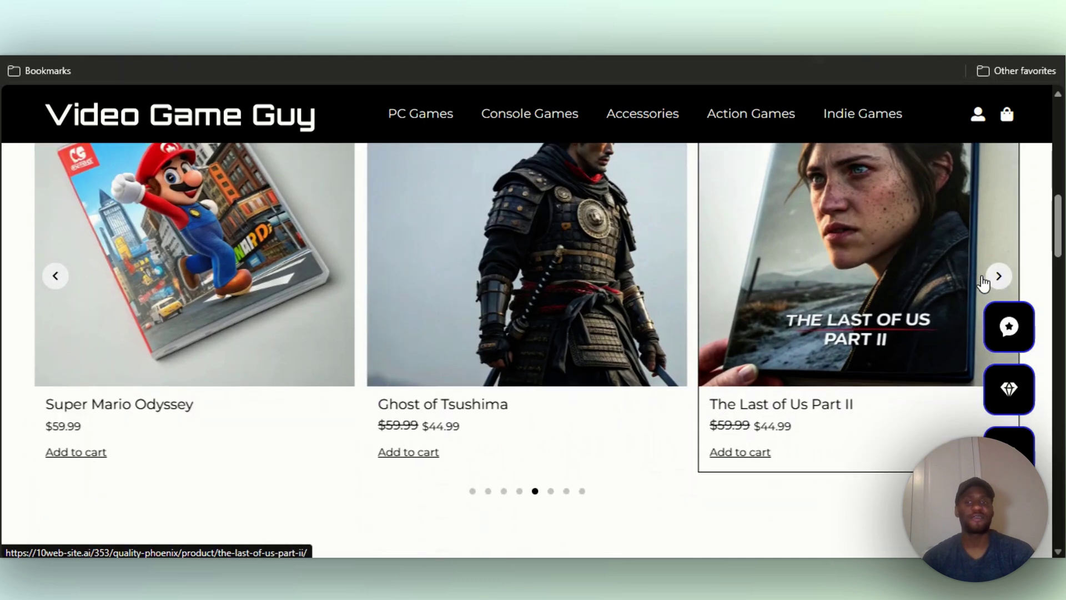
pyautogui.click(998, 278)
pyautogui.scroll(-5, 639, 423)
pyautogui.scroll(-2, 341, 281)
pyautogui.scroll(5, 247, 340)
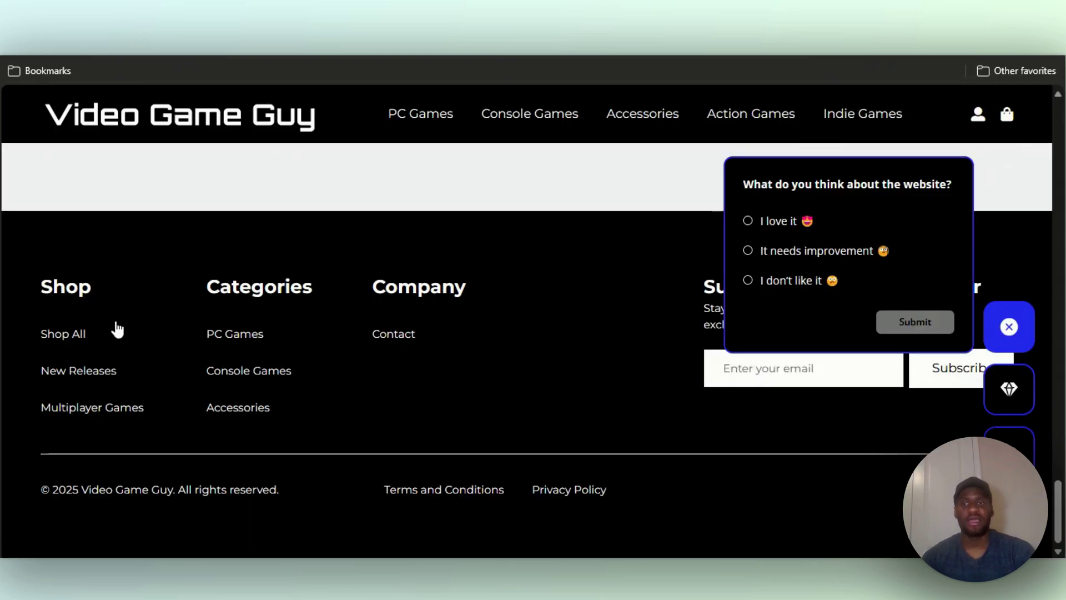
pyautogui.scroll(15, 540, 364)
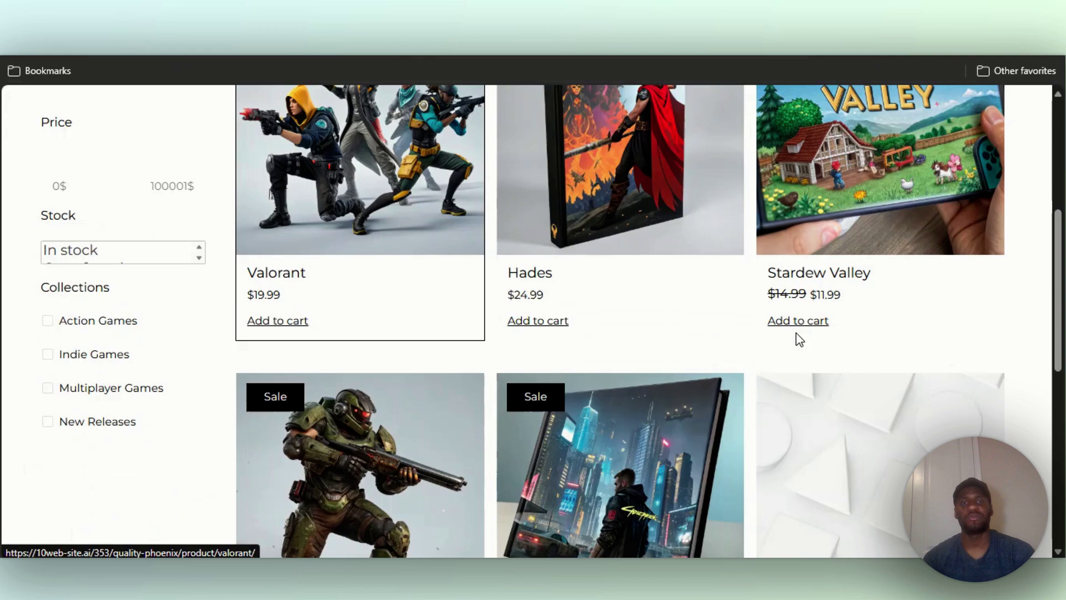
# Browse the Accessories and Action Games category pages, then view the Indie Games collection.
pyautogui.scroll(-5, 954, 352)
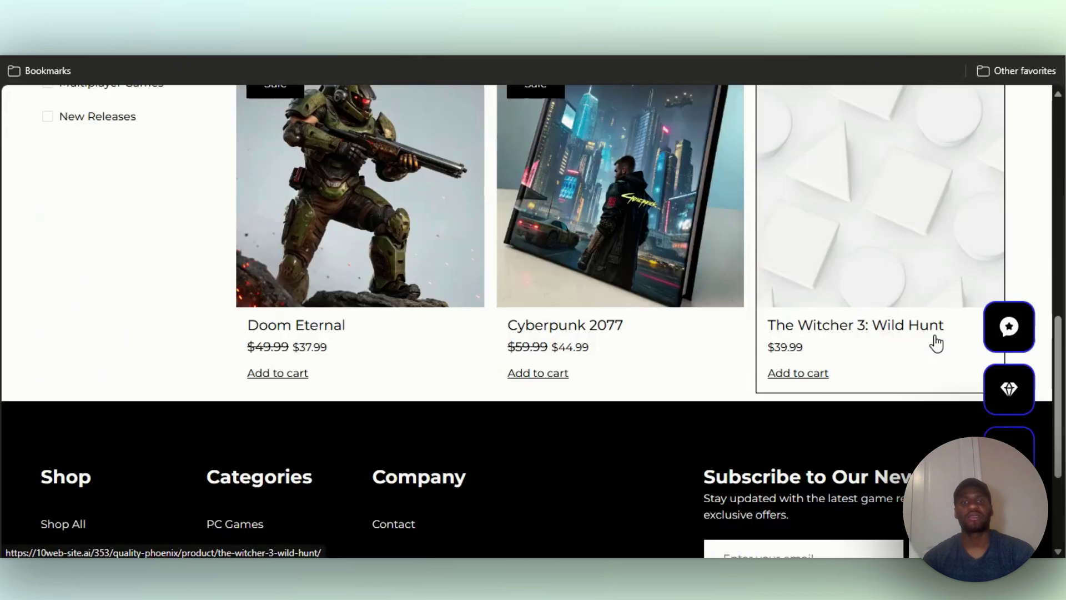
pyautogui.scroll(-10, 717, 281)
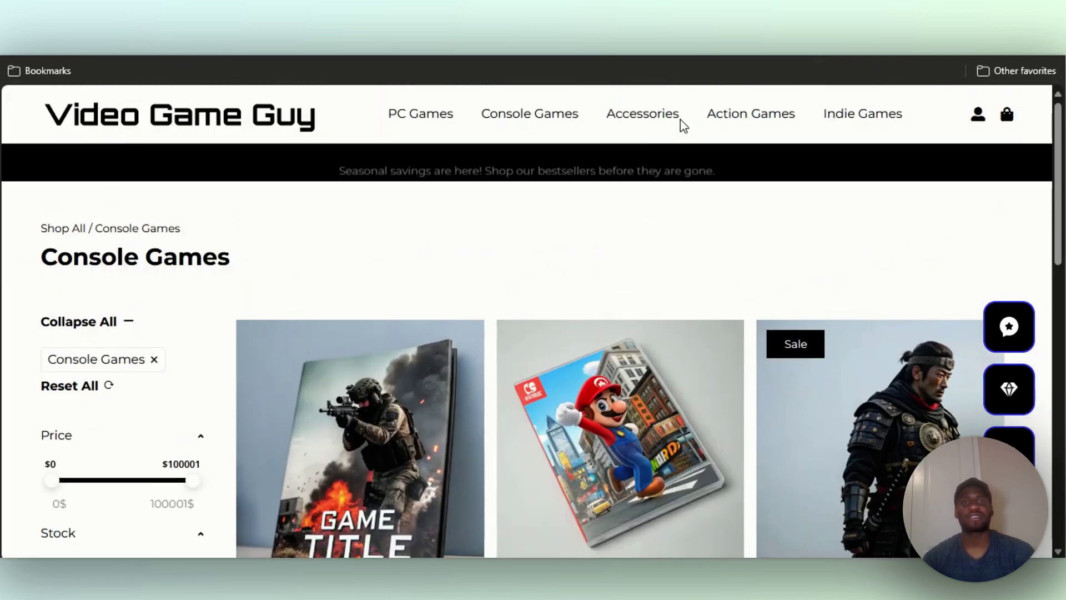
pyautogui.click(663, 119)
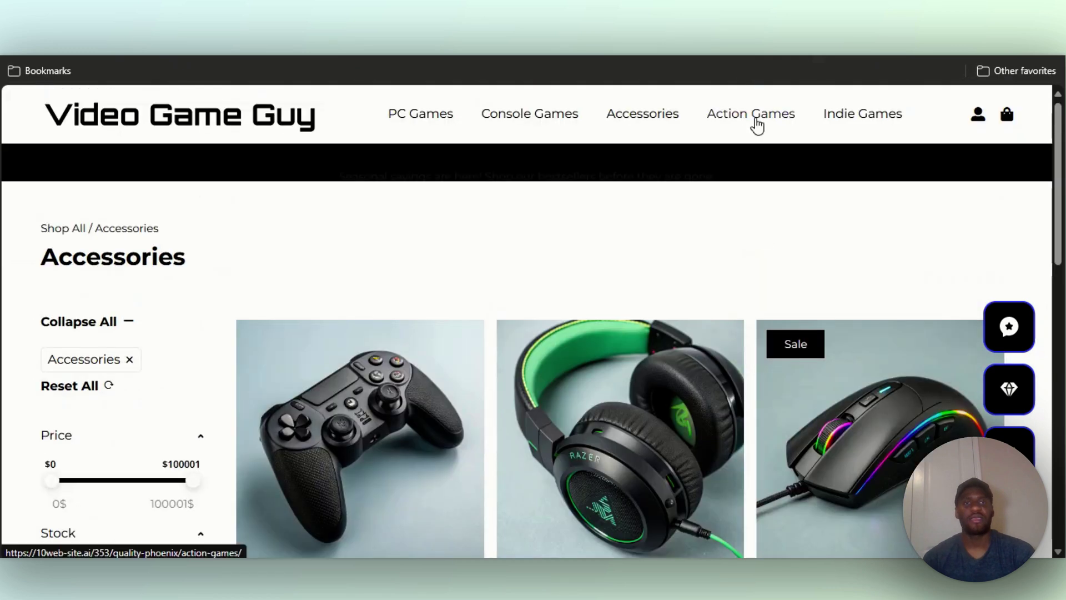
pyautogui.click(755, 120)
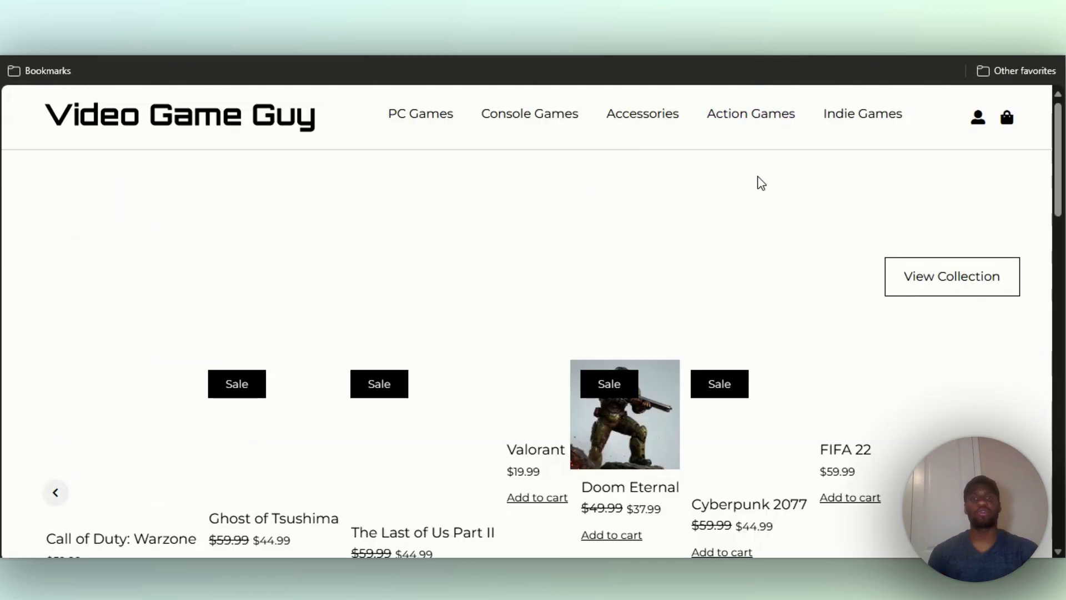
pyautogui.scroll(-1, 602, 247)
pyautogui.scroll(1, 605, 248)
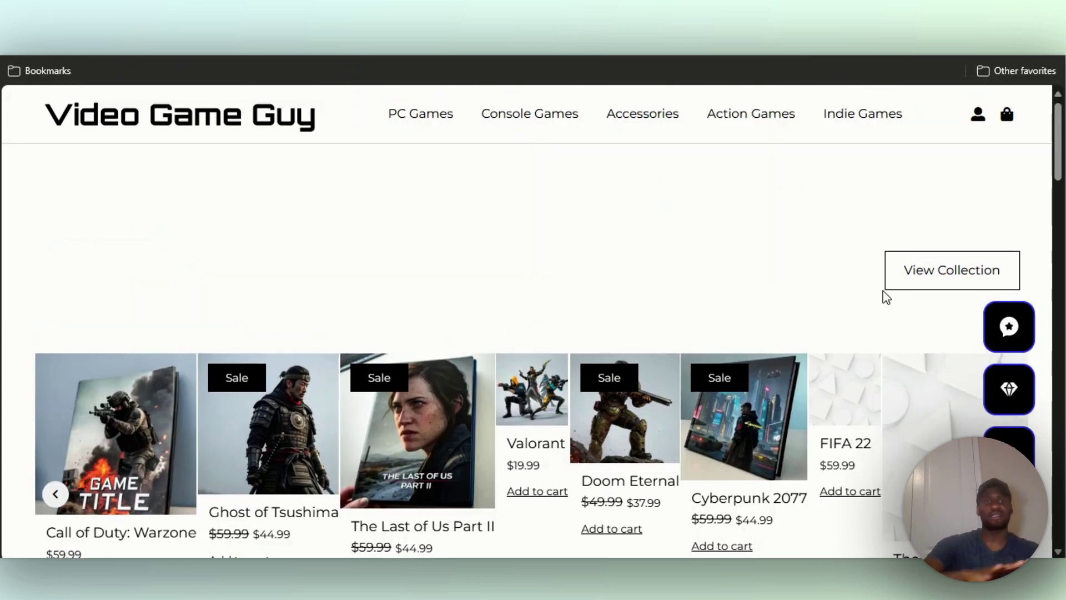
pyautogui.click(860, 117)
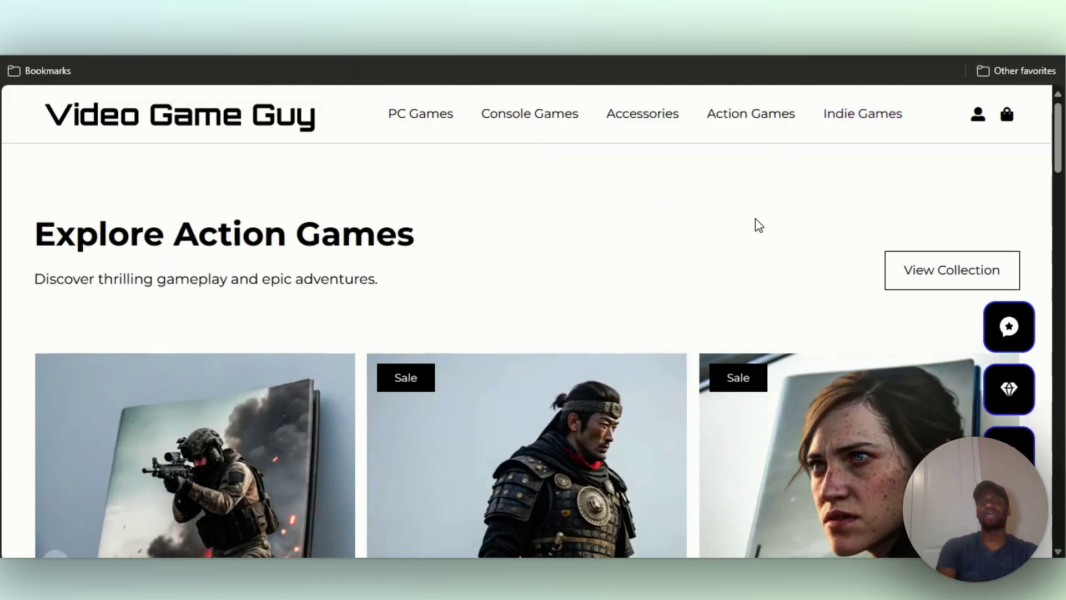
pyautogui.scroll(-10, 755, 226)
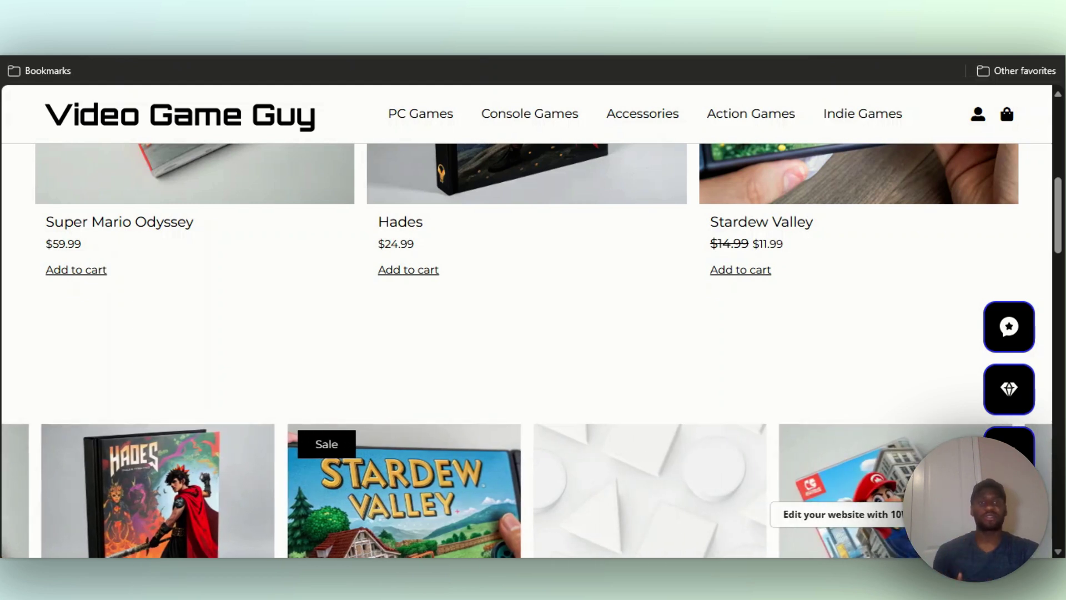
# Add Stardew Valley ($11.99) to the cart and proceed to checkout with $15.00 flat-rate shipping.
pyautogui.click(743, 271)
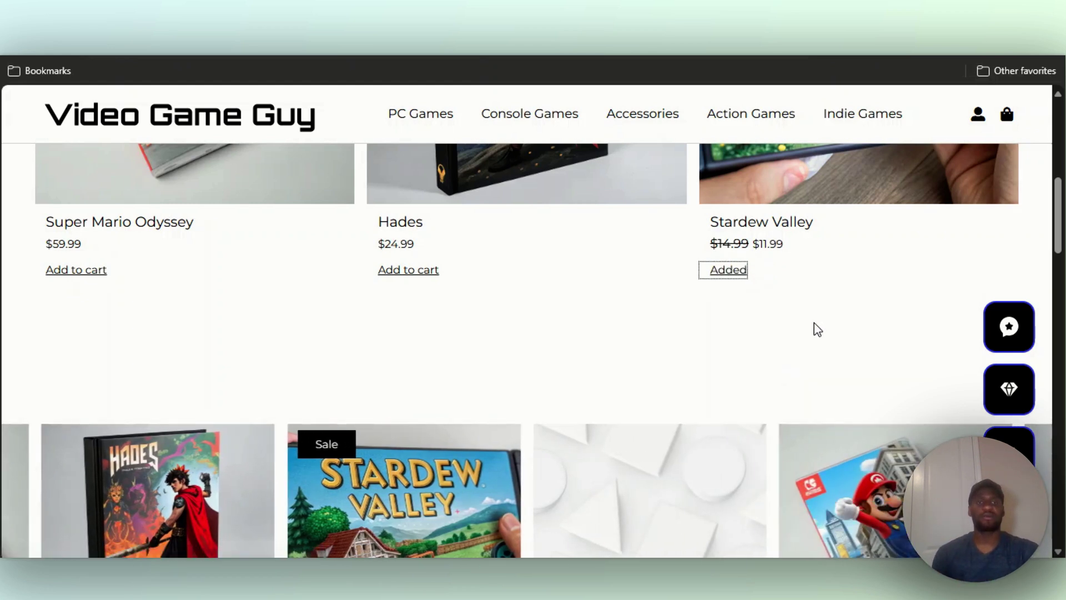
pyautogui.scroll(-3, 767, 305)
pyautogui.click(1007, 114)
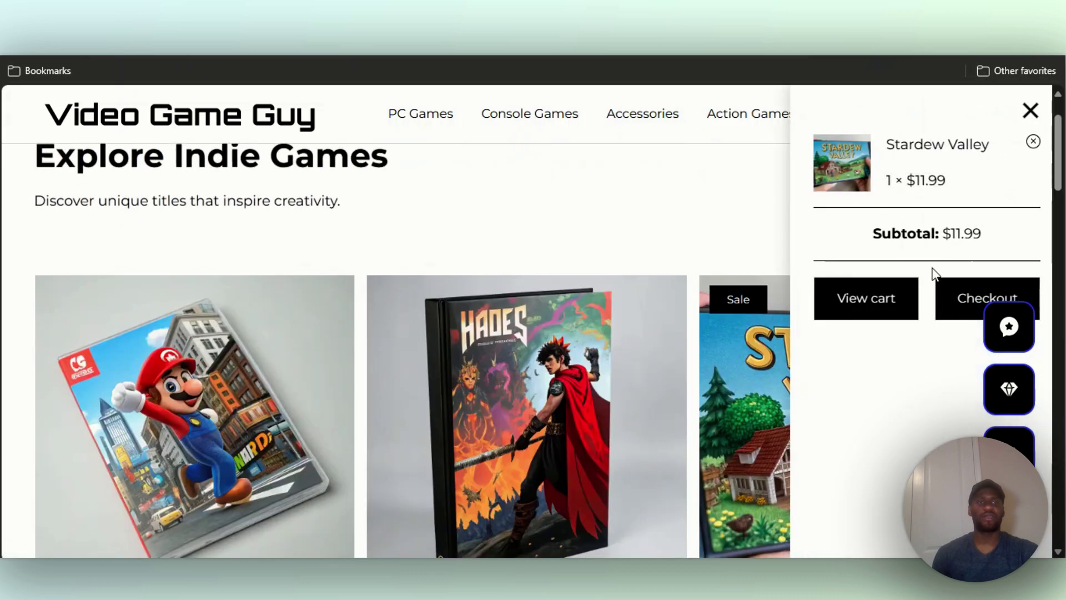
pyautogui.click(974, 300)
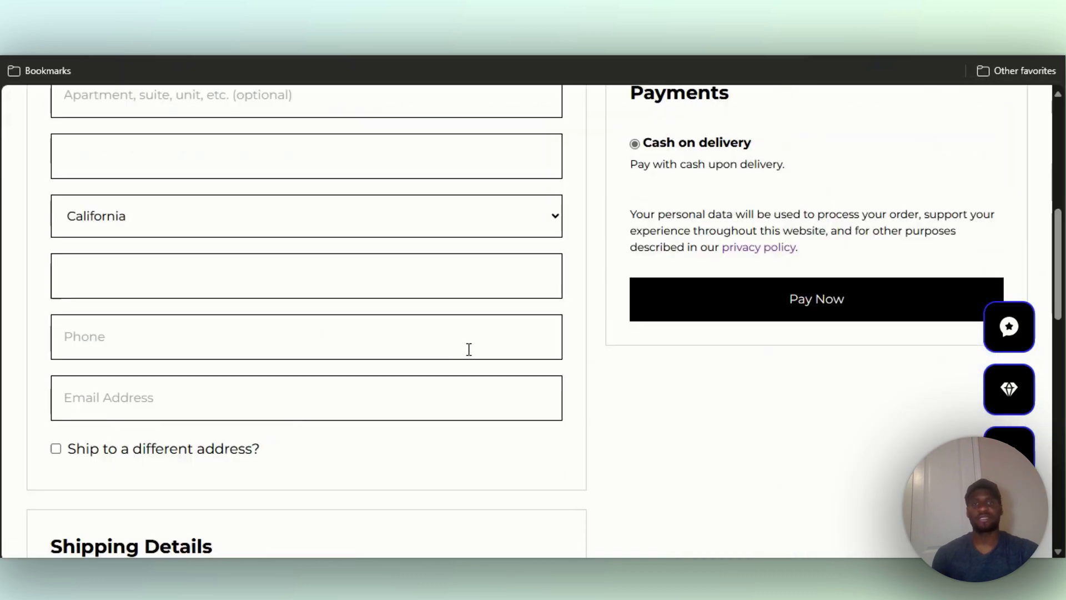
pyautogui.scroll(-5, 694, 311)
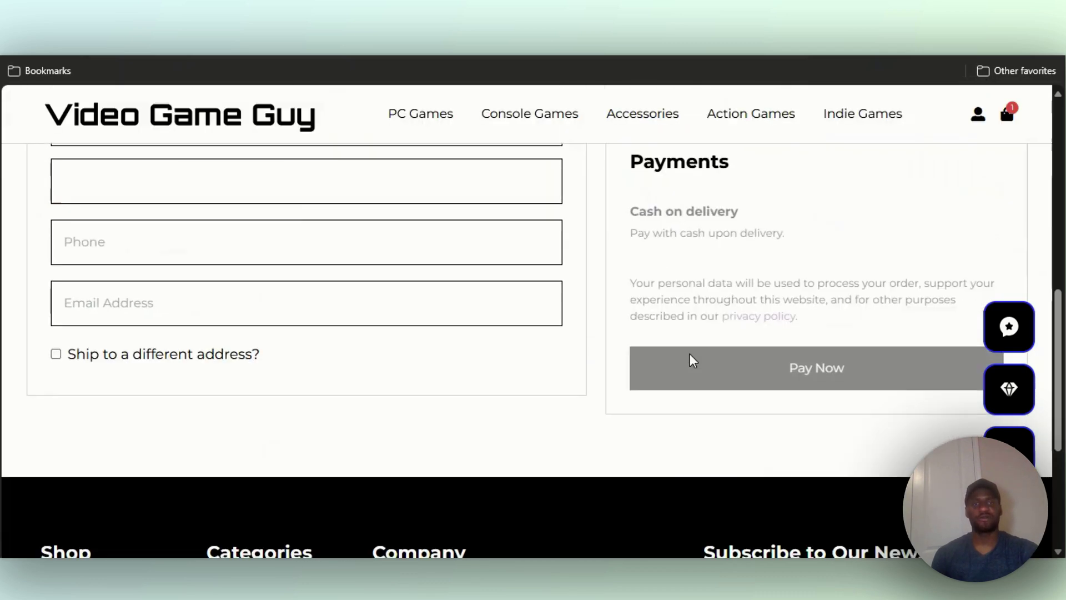
pyautogui.scroll(6, 581, 305)
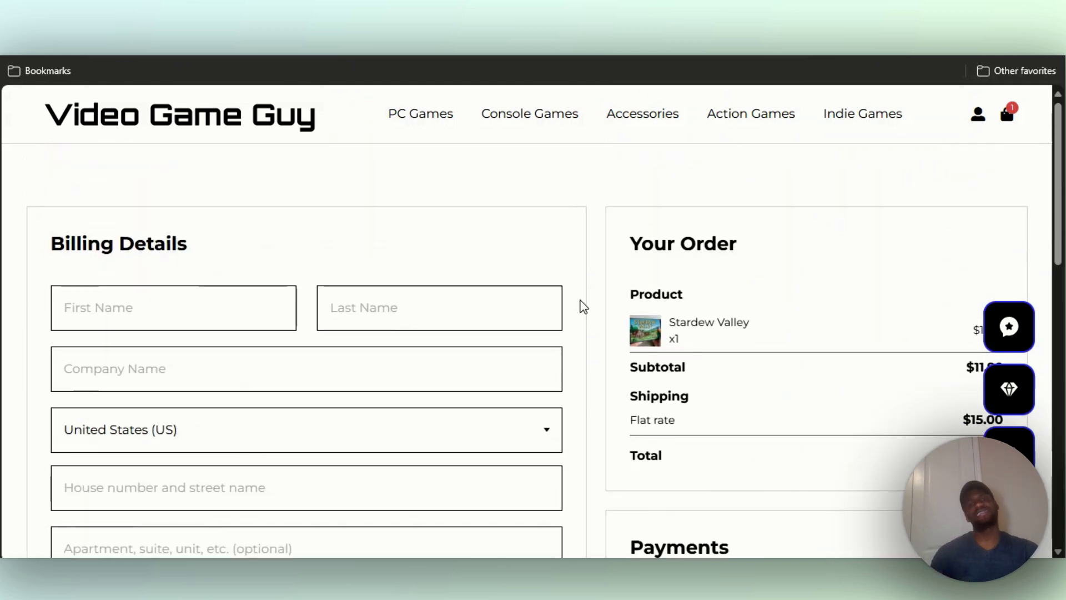